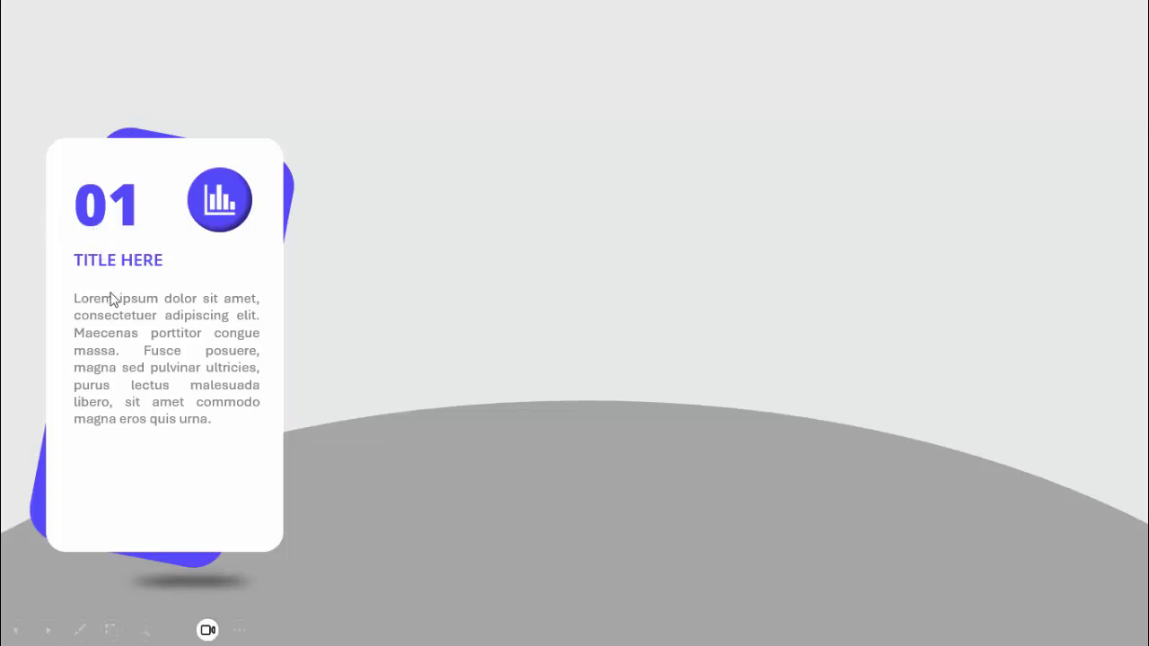
Play through the slideshow to preview the finished four-card infographic.
{"action": "left_click", "coordinate": [542, 316]}
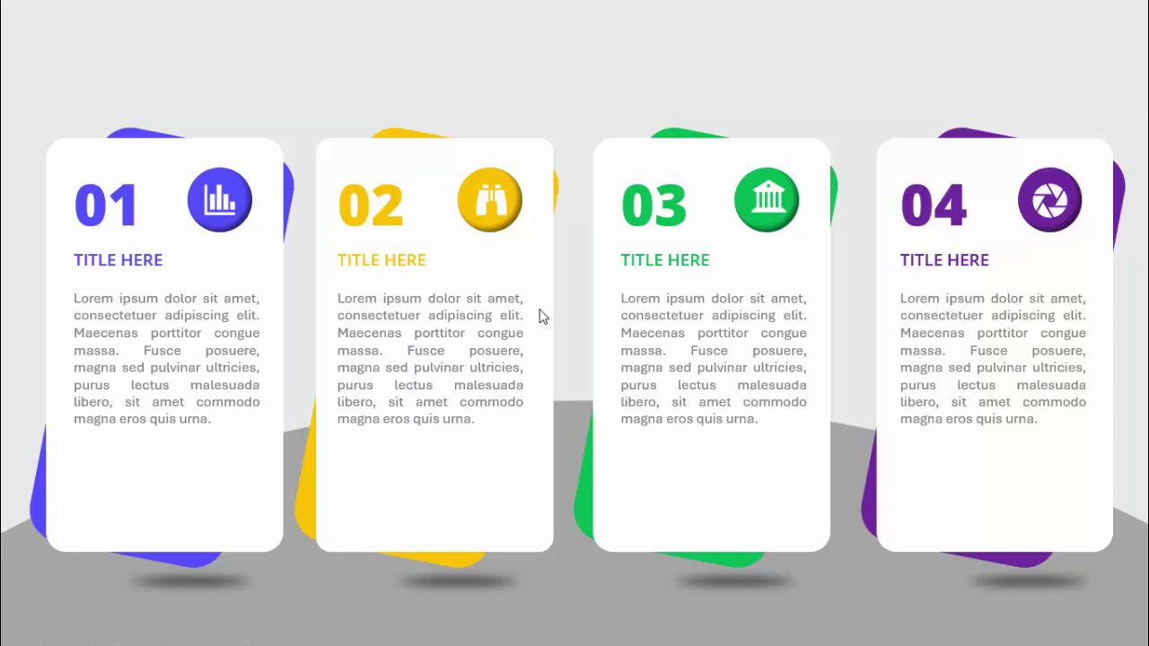
{"action": "key", "text": "Right"}
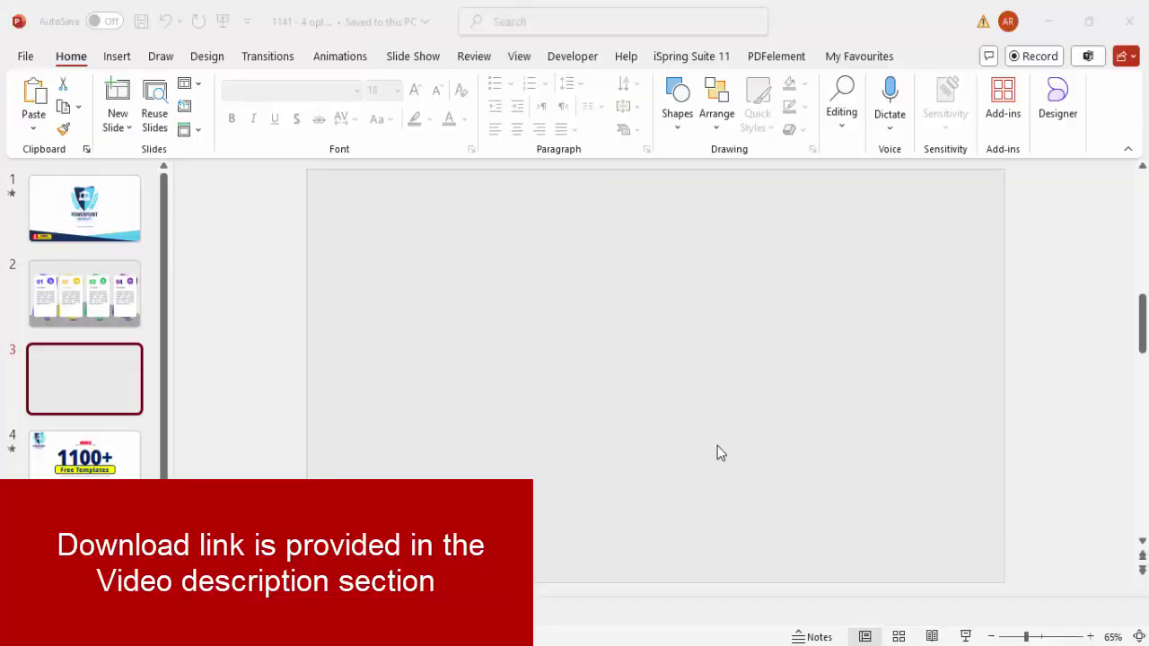
Turn on the centre guides and draw a tall rounded rectangle with less-rounded corners.
{"action": "left_click", "coordinate": [526, 58]}
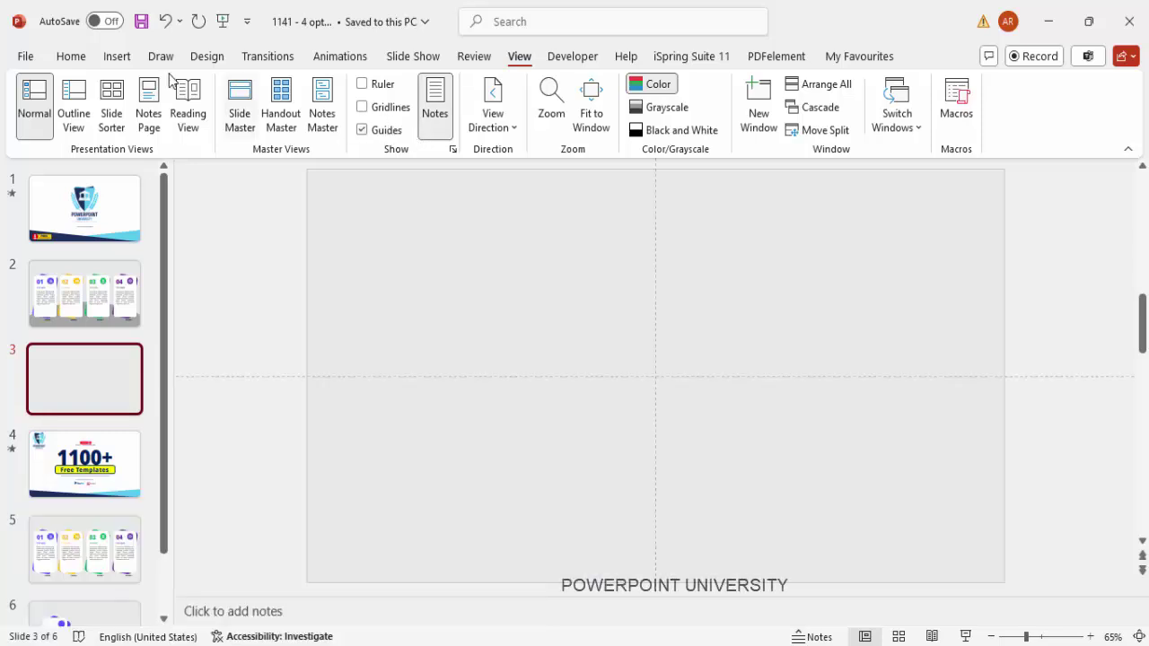
{"action": "left_click", "coordinate": [117, 59]}
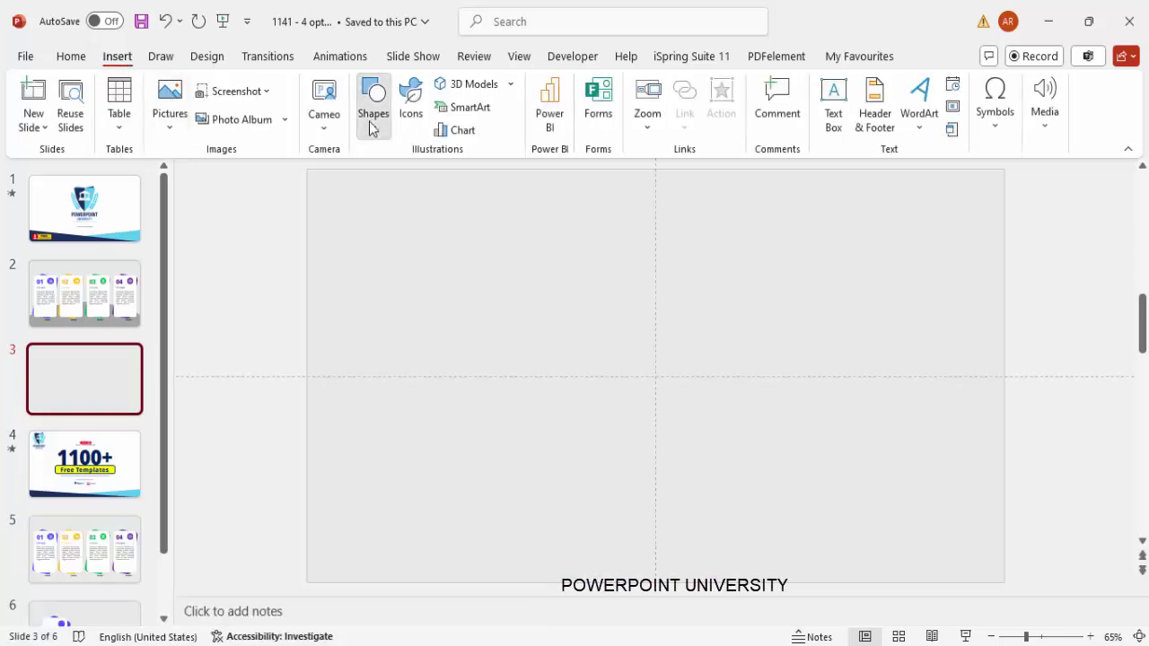
{"action": "left_click", "coordinate": [373, 116]}
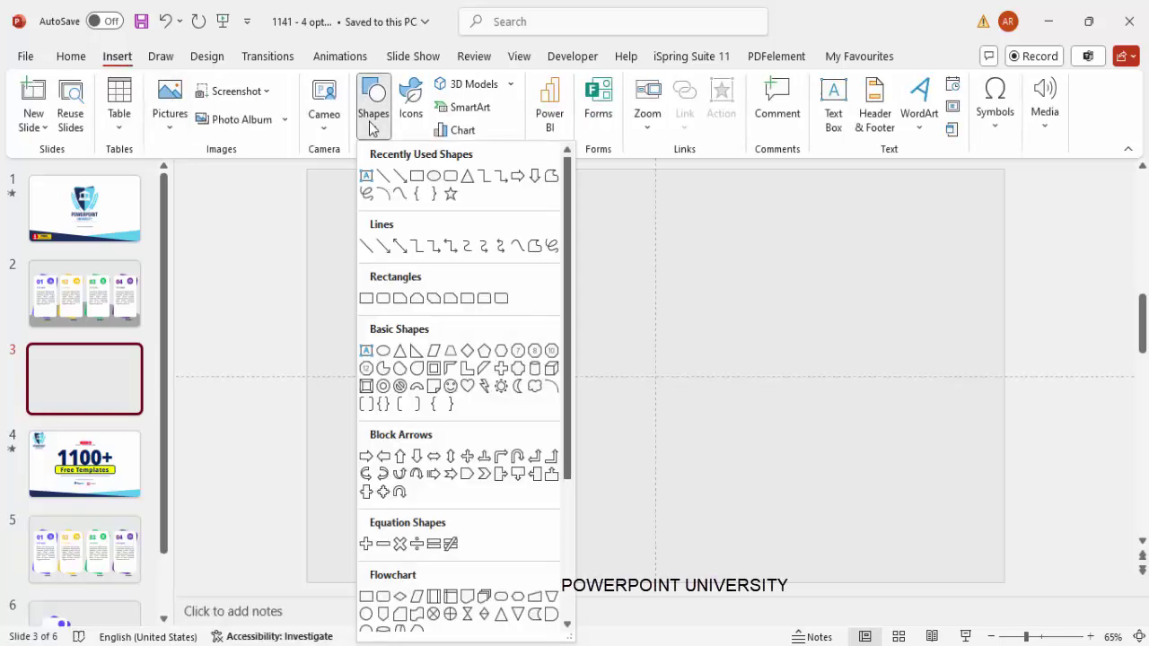
{"action": "left_click", "coordinate": [383, 299]}
{"action": "left_click_drag", "start_coordinate": [577, 279], "coordinate": [725, 527]}
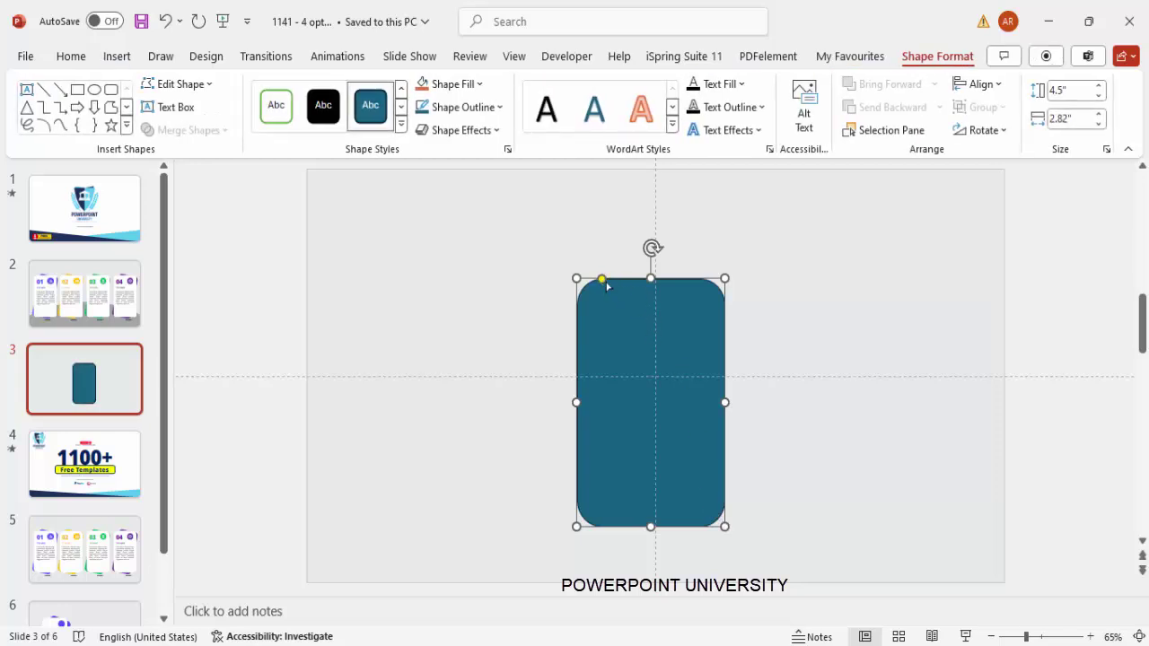
{"action": "left_click_drag", "start_coordinate": [602, 282], "coordinate": [587, 283]}
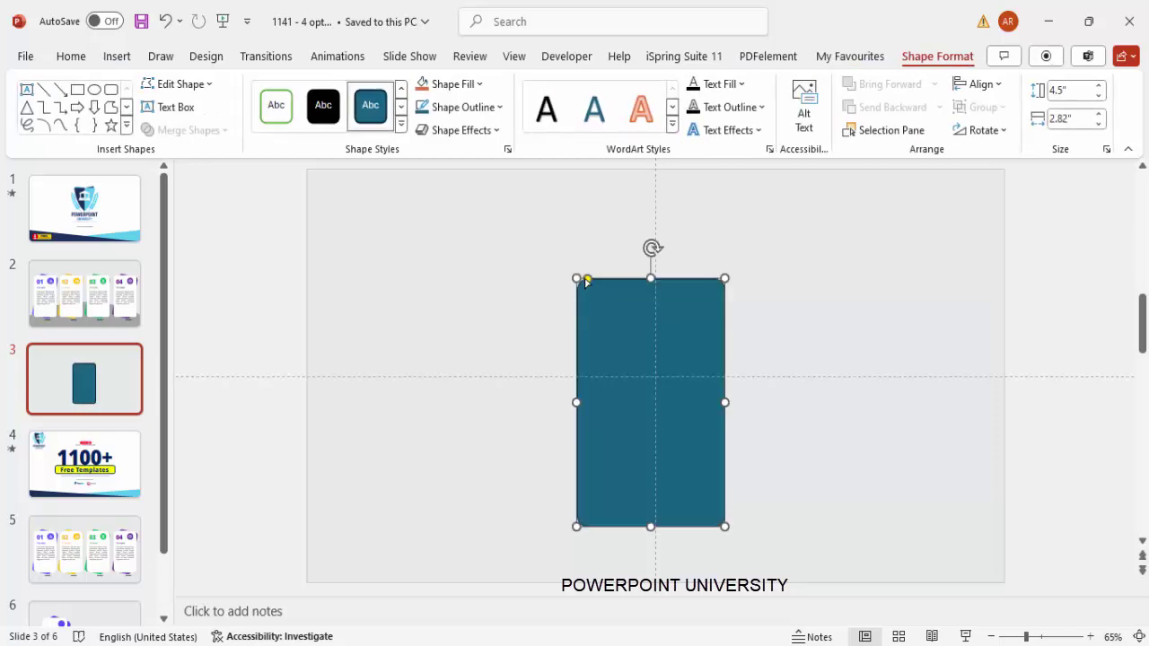
Remove the rectangle's outline and fill it white.
{"action": "left_click", "coordinate": [478, 108]}
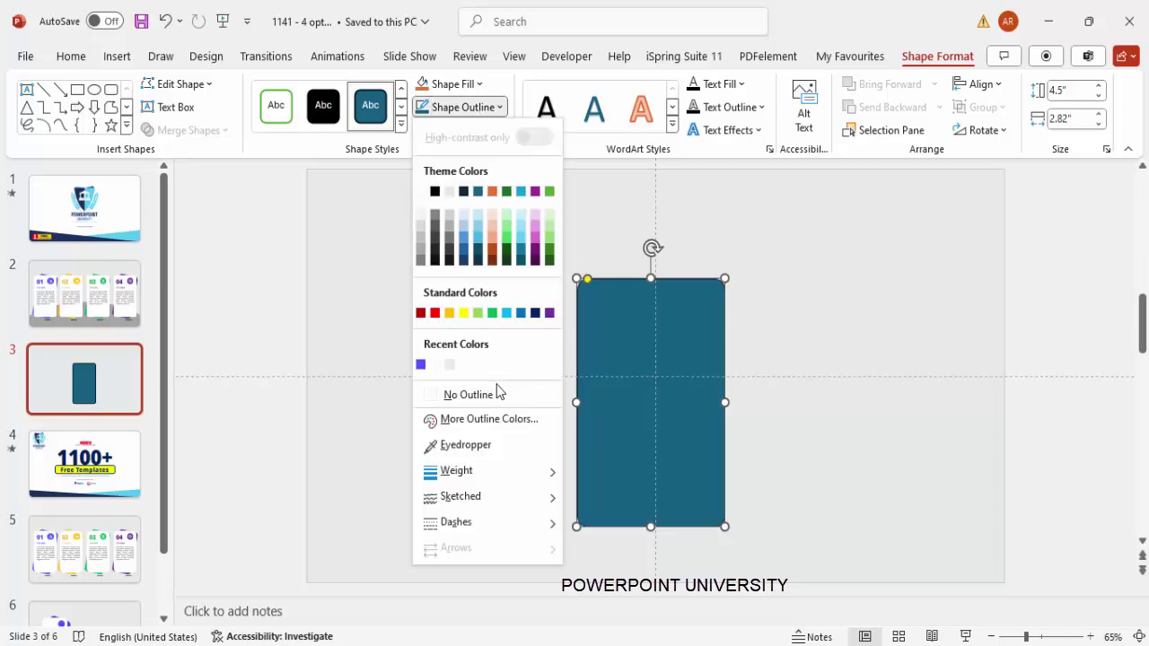
{"action": "left_click", "coordinate": [495, 392]}
{"action": "left_click", "coordinate": [449, 83]}
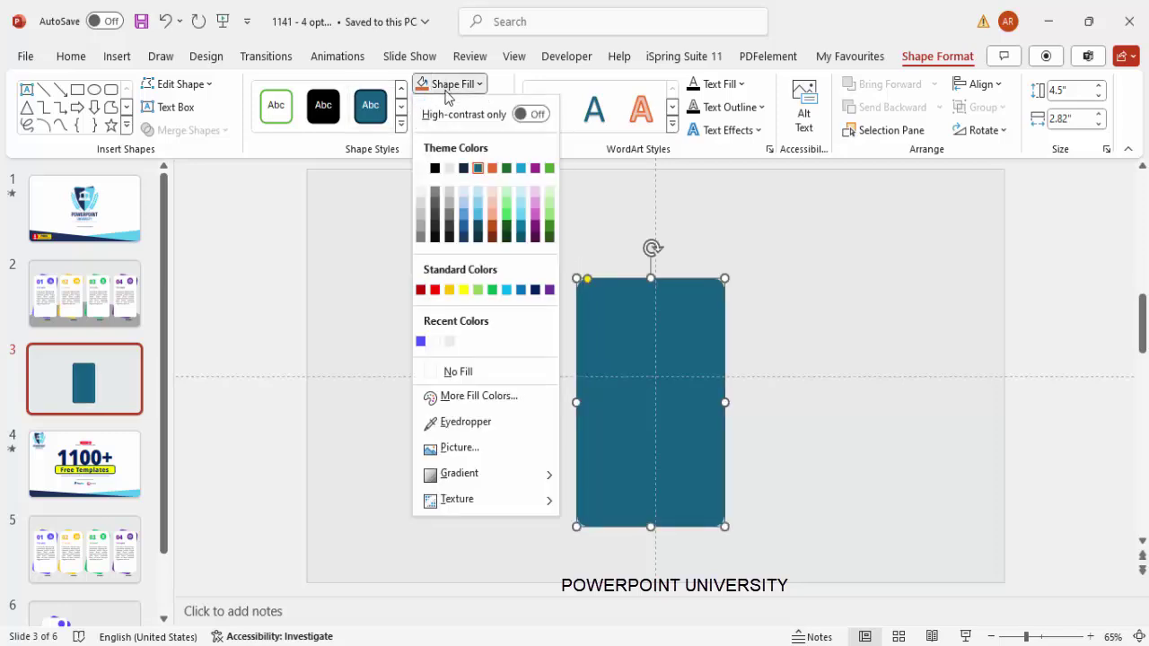
{"action": "left_click", "coordinate": [421, 168]}
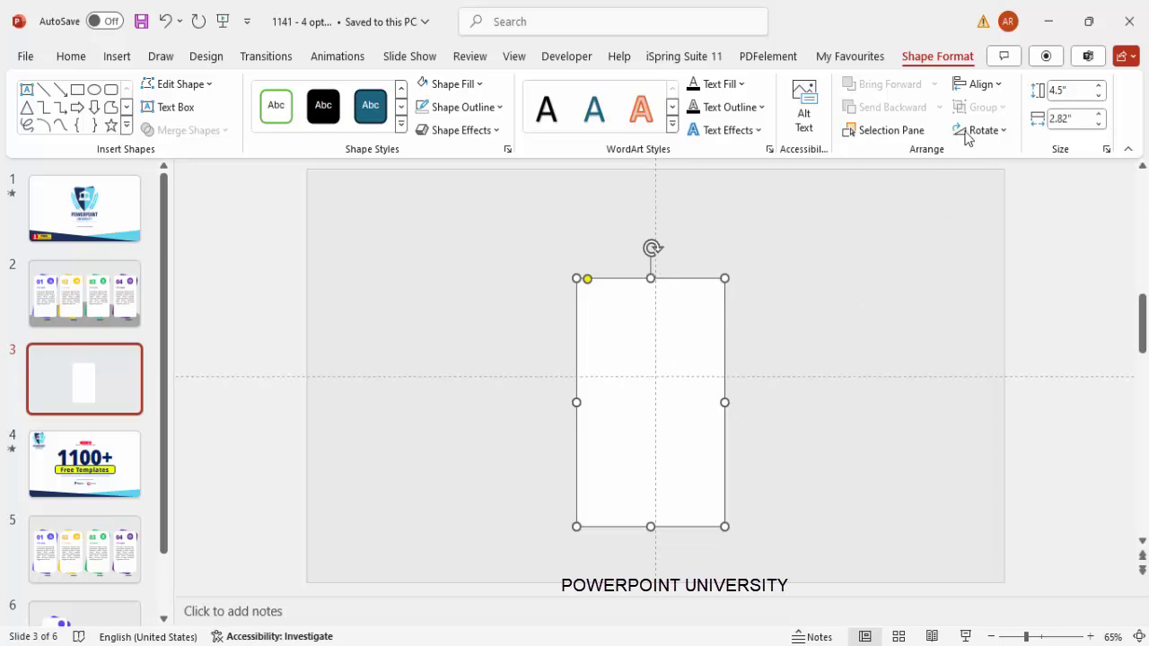
Centre the white rectangle horizontally and vertically on the slide.
{"action": "left_click", "coordinate": [987, 84]}
{"action": "left_click", "coordinate": [1001, 131]}
{"action": "left_click", "coordinate": [980, 84]}
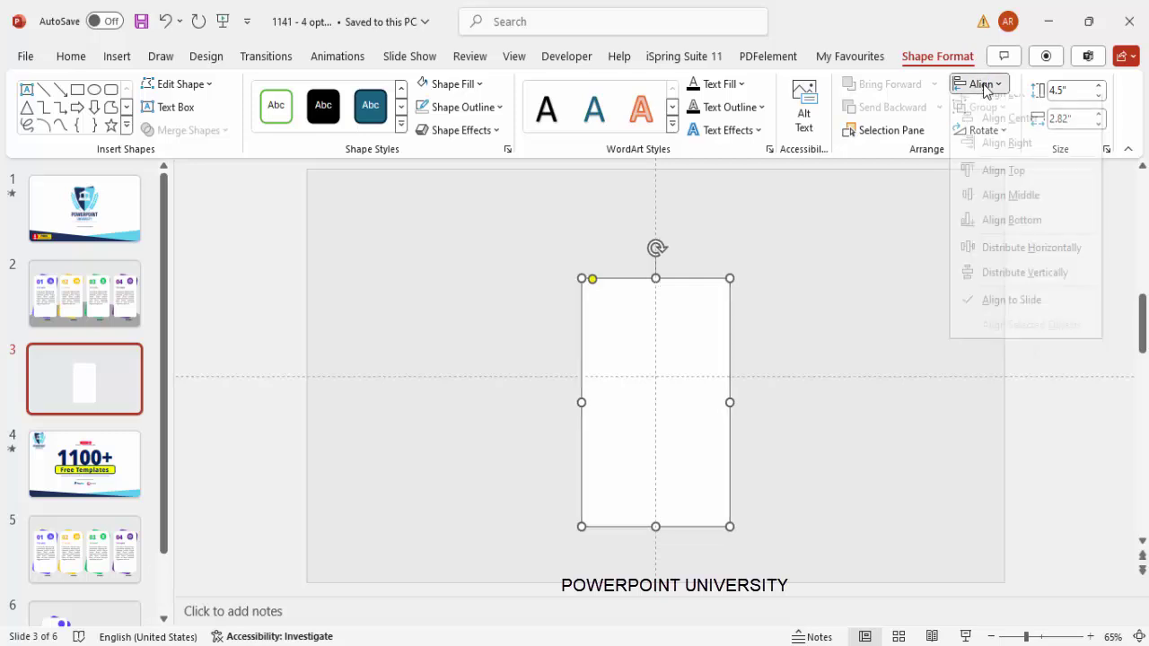
{"action": "left_click", "coordinate": [996, 208]}
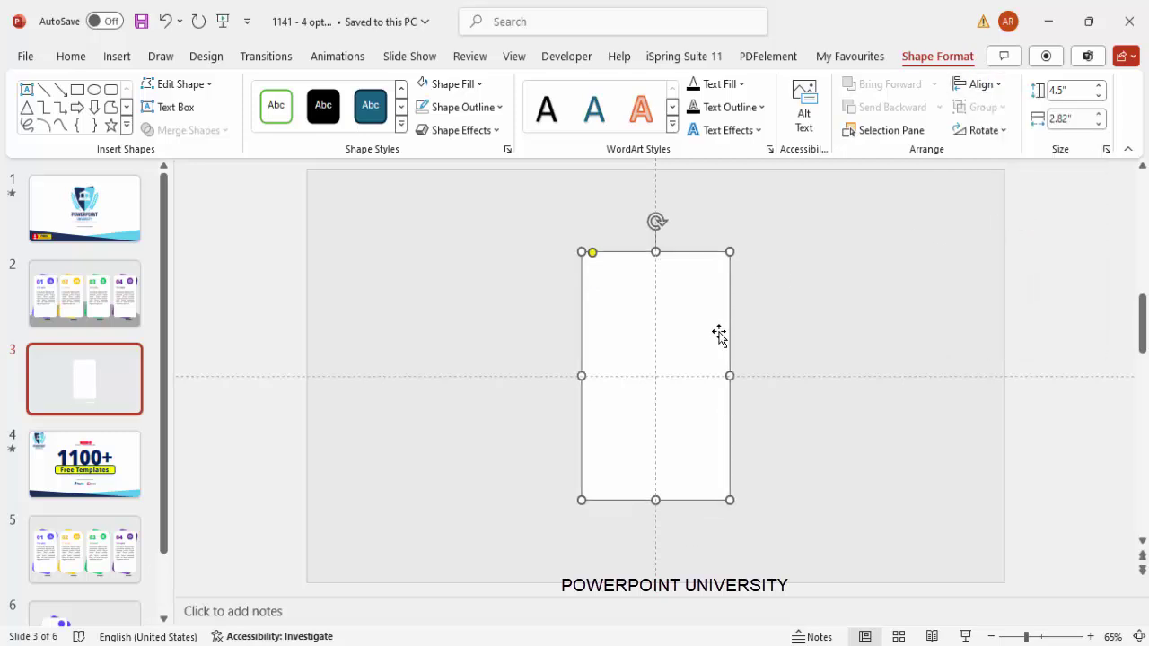
Duplicate the rectangle, fill the copy green, tilt it over the original and send it to back.
{"action": "left_click_drag", "start_coordinate": [695, 332], "coordinate": [536, 290]}
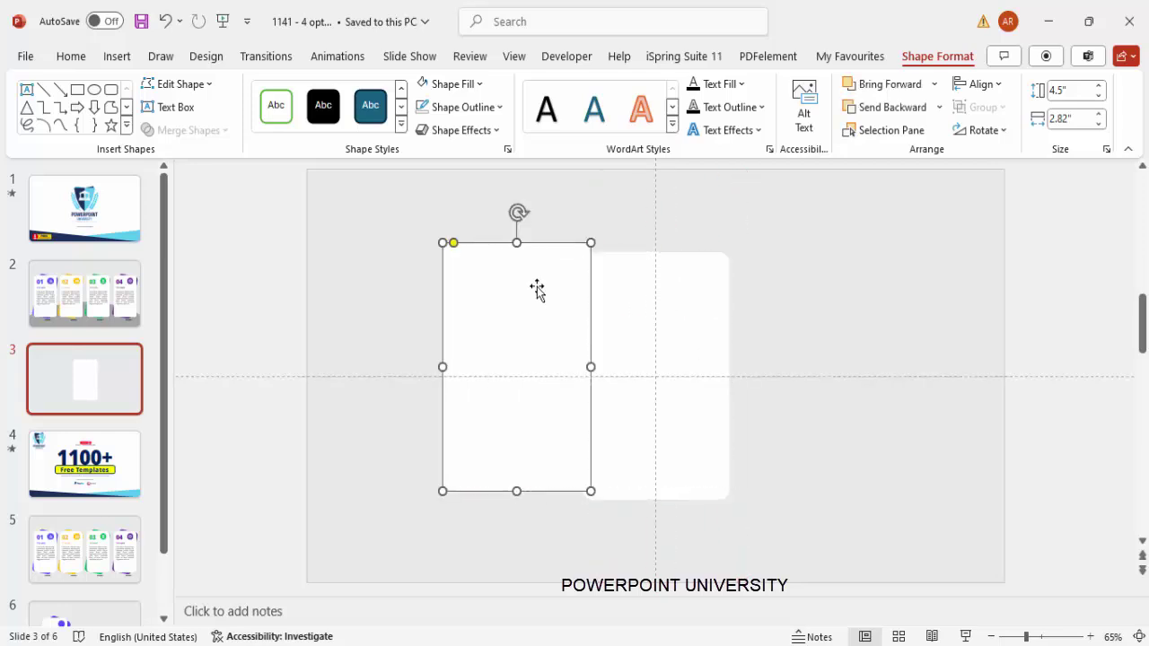
{"action": "left_click", "coordinate": [470, 83]}
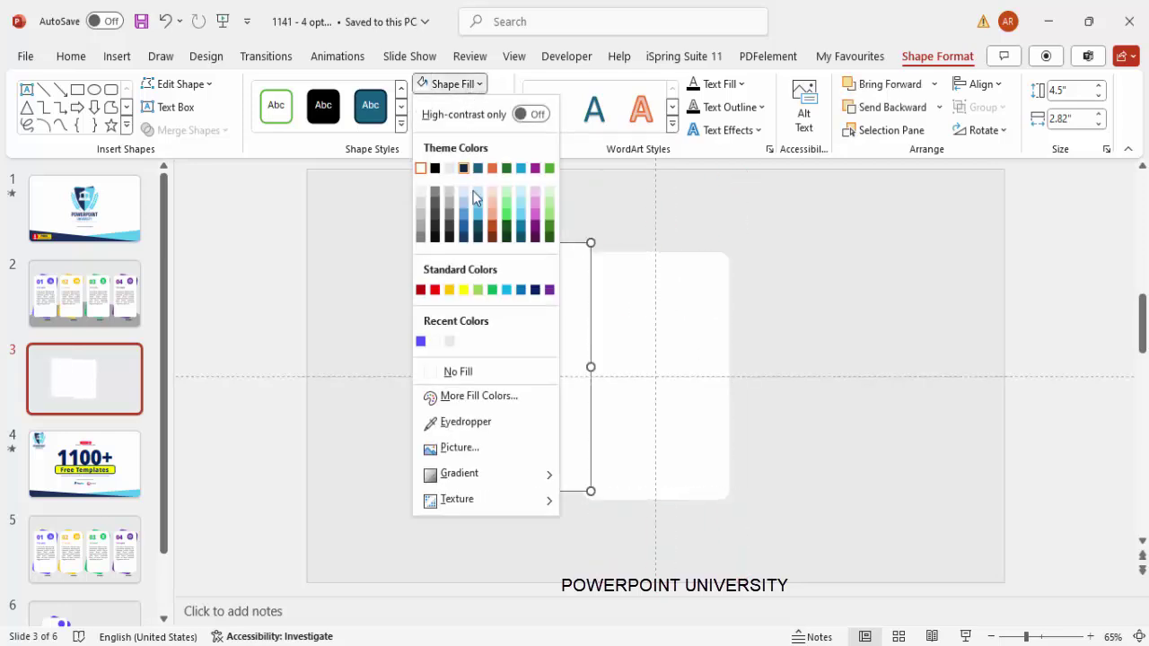
{"action": "left_click", "coordinate": [492, 288]}
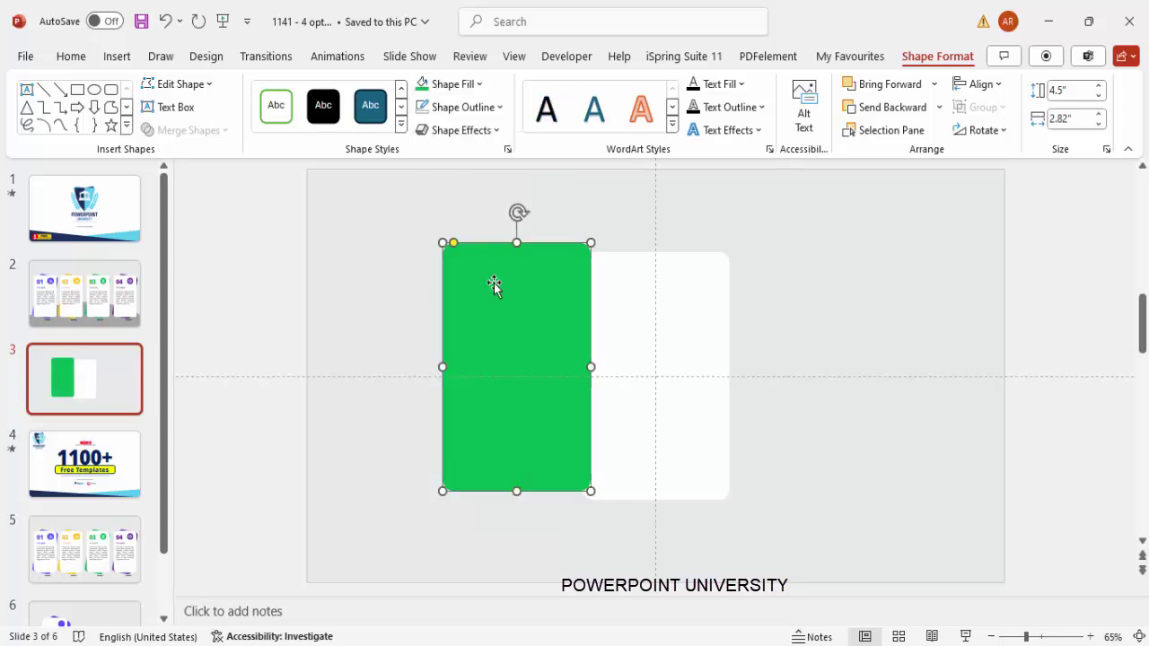
{"action": "left_click_drag", "start_coordinate": [533, 249], "coordinate": [679, 263]}
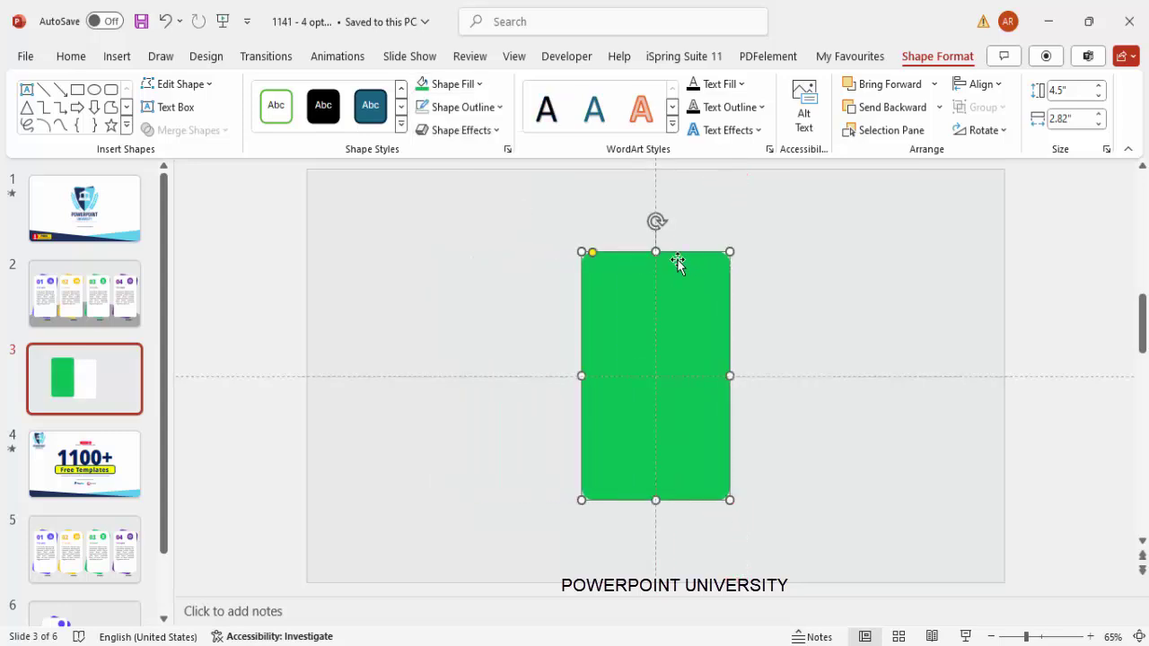
{"action": "left_click_drag", "start_coordinate": [655, 221], "coordinate": [694, 221]}
{"action": "left_click", "coordinate": [938, 107]}
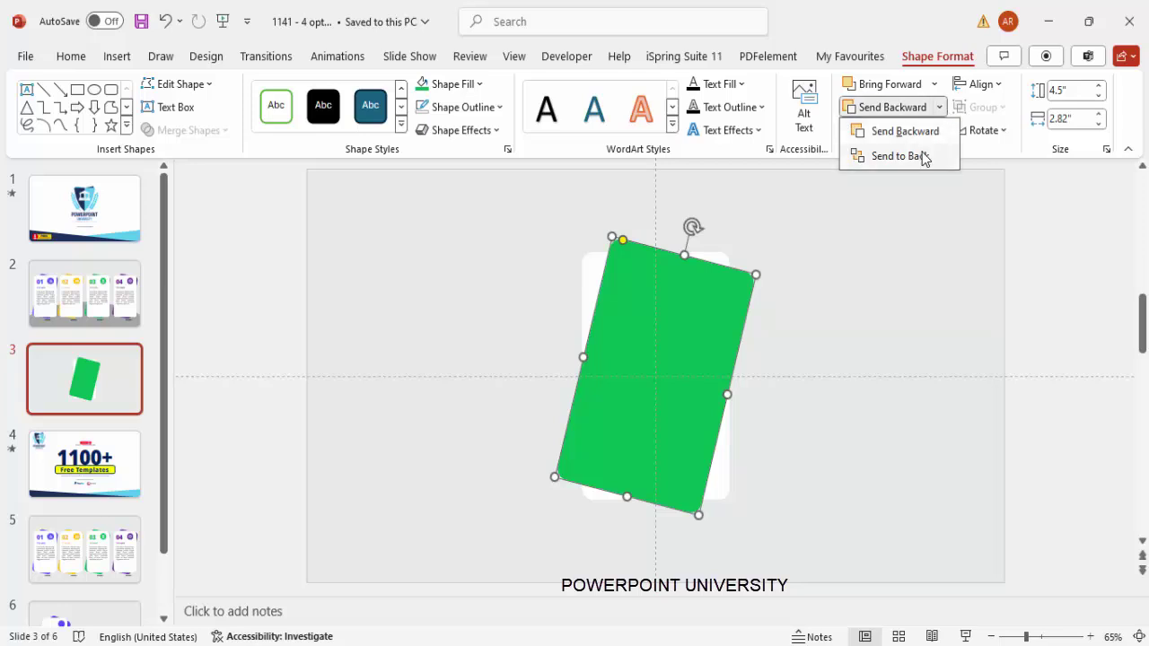
{"action": "left_click", "coordinate": [924, 156]}
{"action": "left_click", "coordinate": [841, 241]}
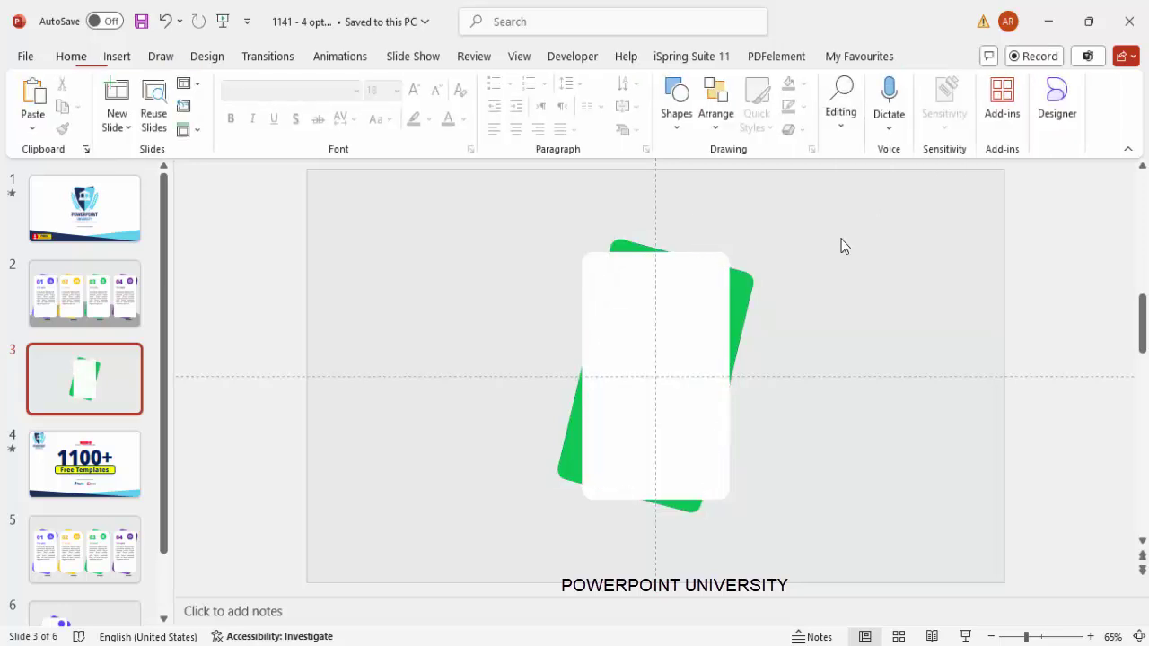
Round the green backing card's corners more and narrow it to 2.58" wide.
{"action": "left_click", "coordinate": [735, 314]}
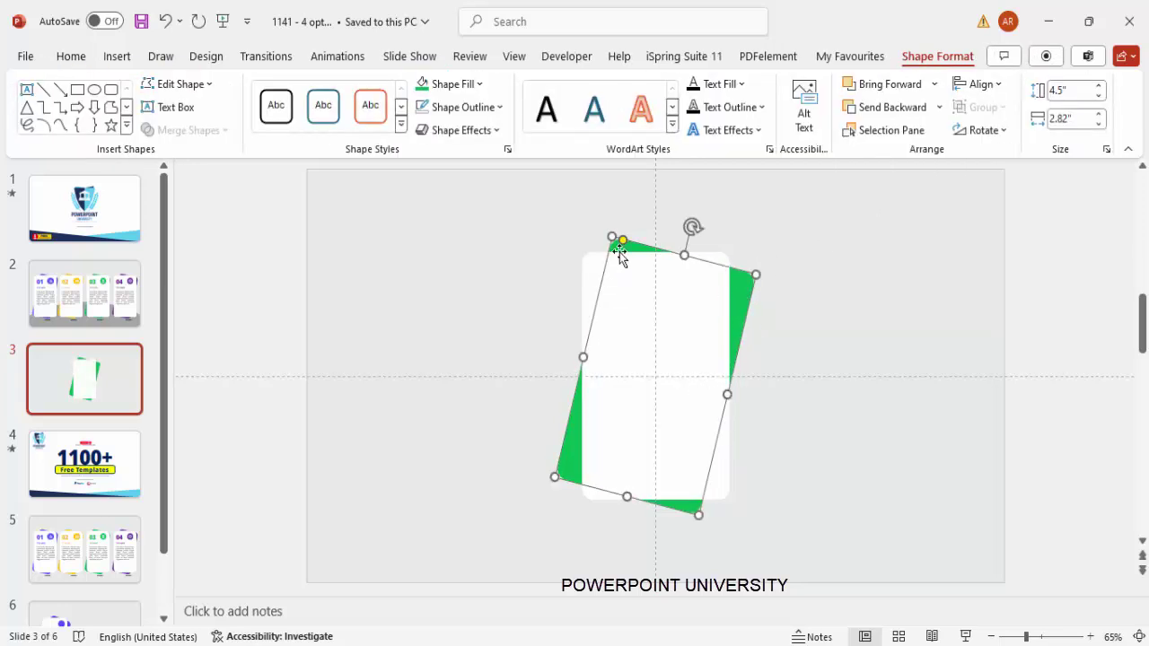
{"action": "left_click_drag", "start_coordinate": [624, 243], "coordinate": [634, 242]}
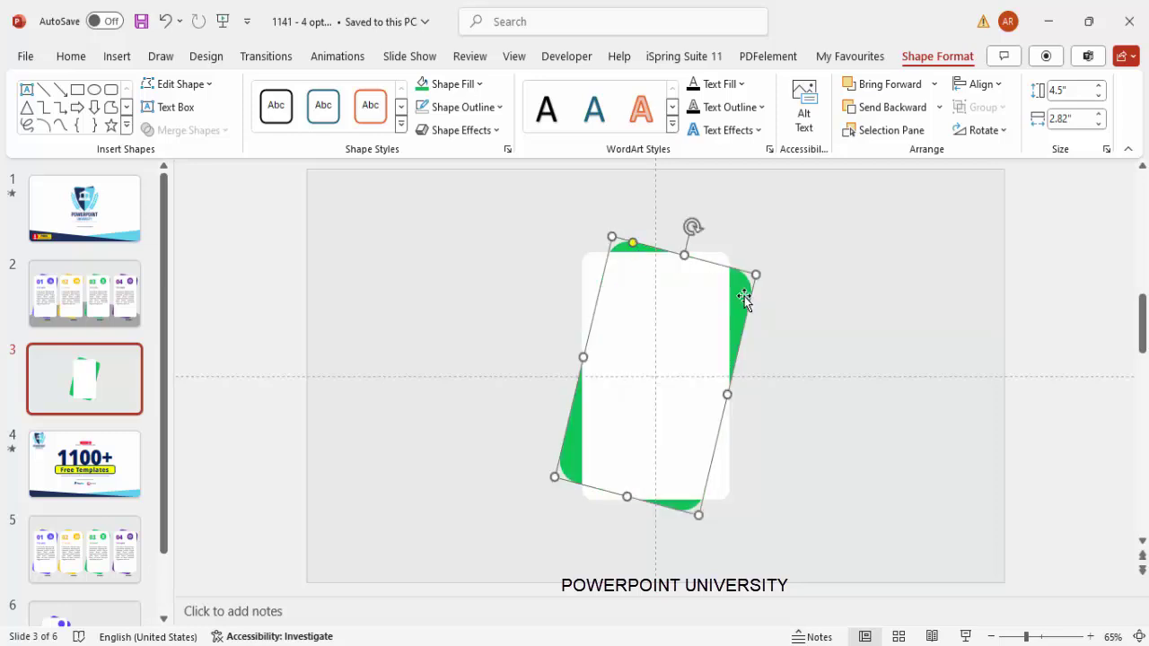
{"action": "key", "text": "Escape"}
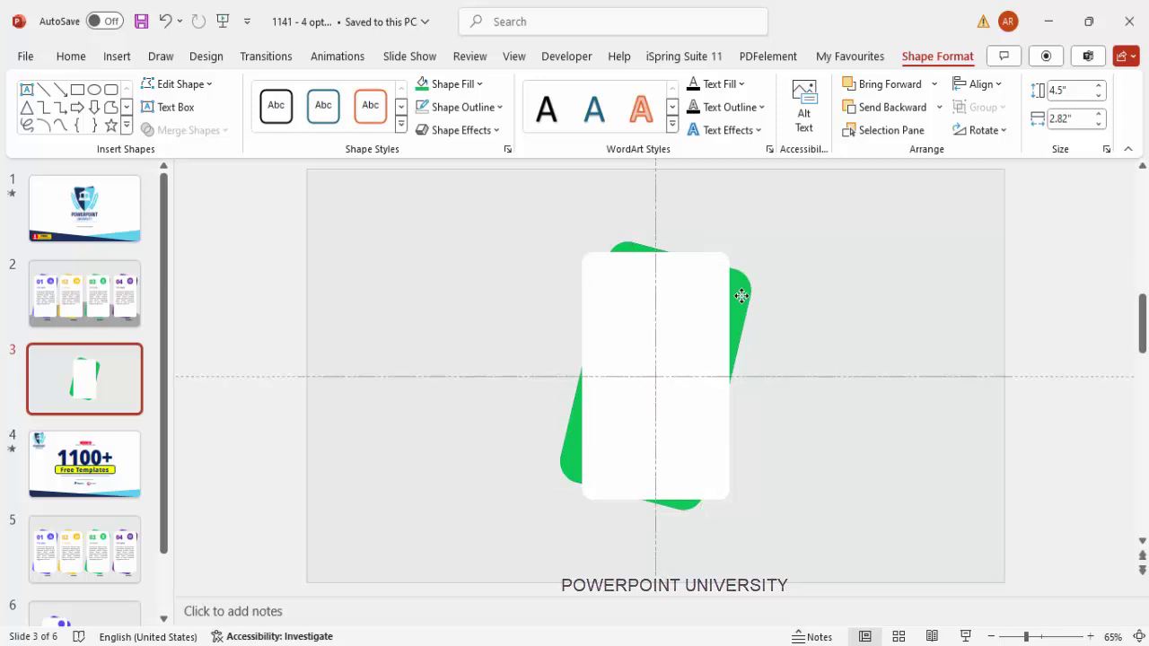
{"action": "left_click", "coordinate": [741, 296]}
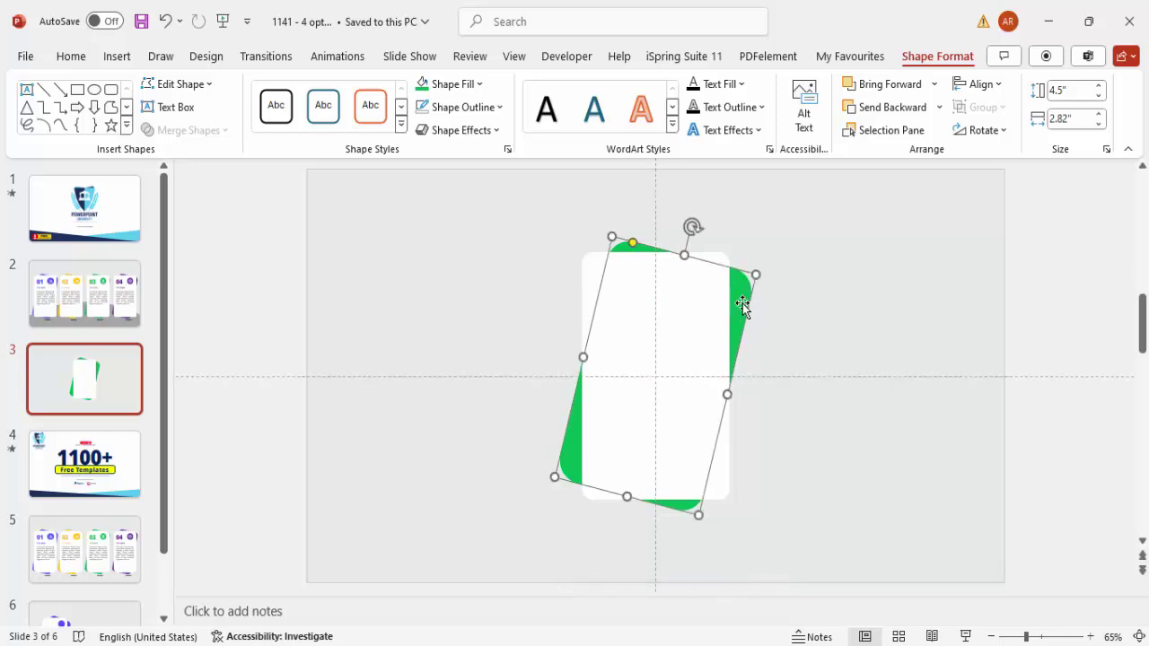
{"action": "left_click_drag", "start_coordinate": [725, 392], "coordinate": [722, 393]}
{"action": "left_click_drag", "start_coordinate": [582, 359], "coordinate": [591, 359]}
{"action": "left_click", "coordinate": [803, 340]}
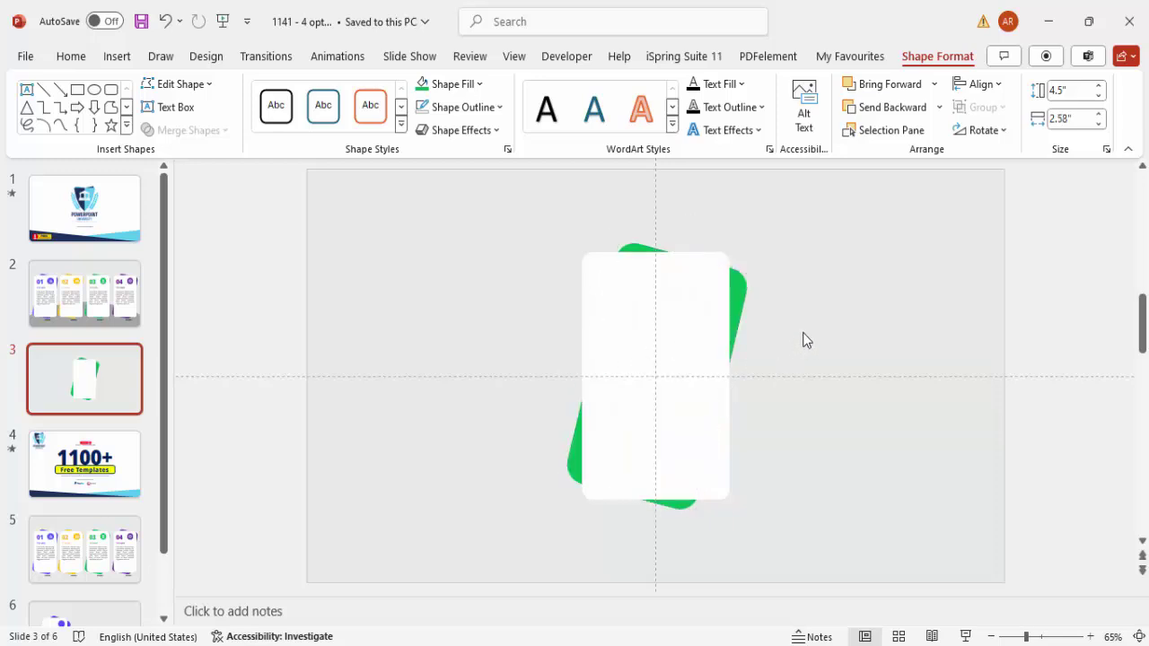
{"action": "left_click", "coordinate": [117, 58]}
Place a 0.7" by 0.7" green circle with no outline near the top of the white card.
{"action": "left_click", "coordinate": [373, 103]}
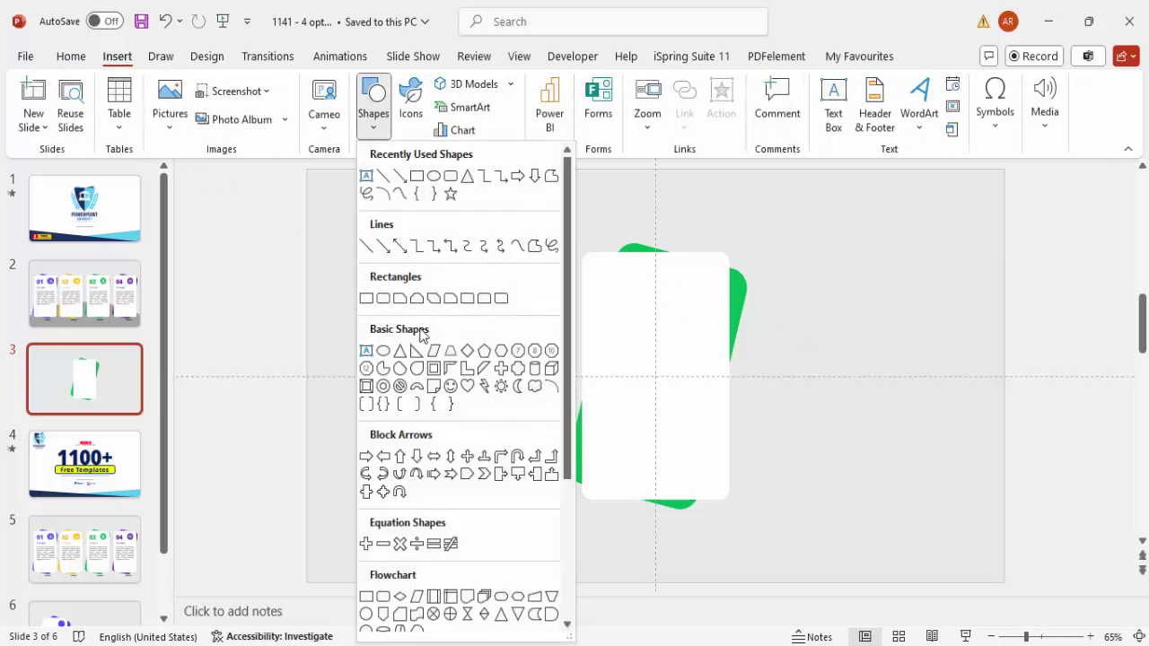
{"action": "left_click", "coordinate": [382, 351]}
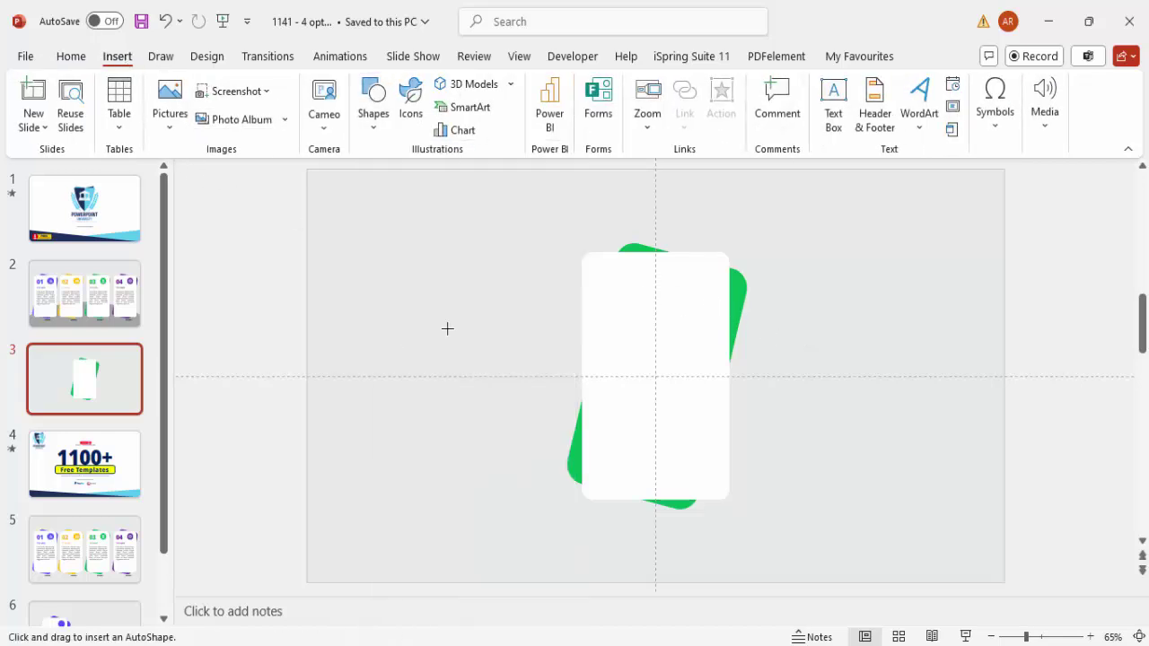
{"action": "left_click", "coordinate": [650, 284]}
{"action": "left_click", "coordinate": [1069, 89]}
{"action": "type", "text": "0.7"}
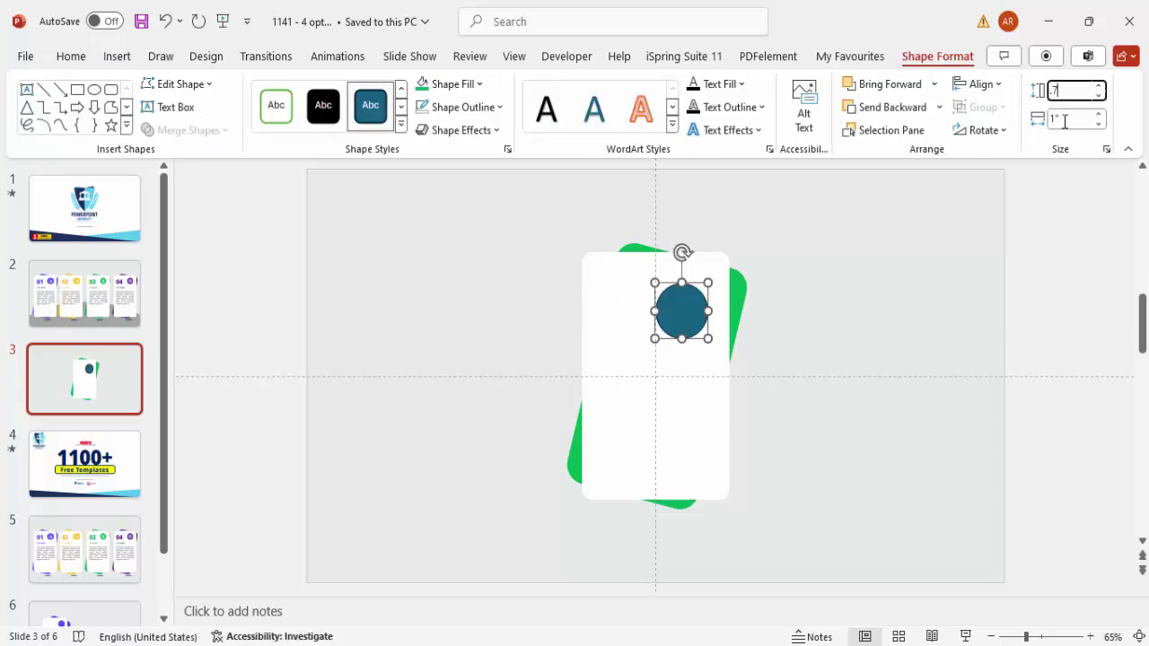
{"action": "left_click", "coordinate": [1069, 119]}
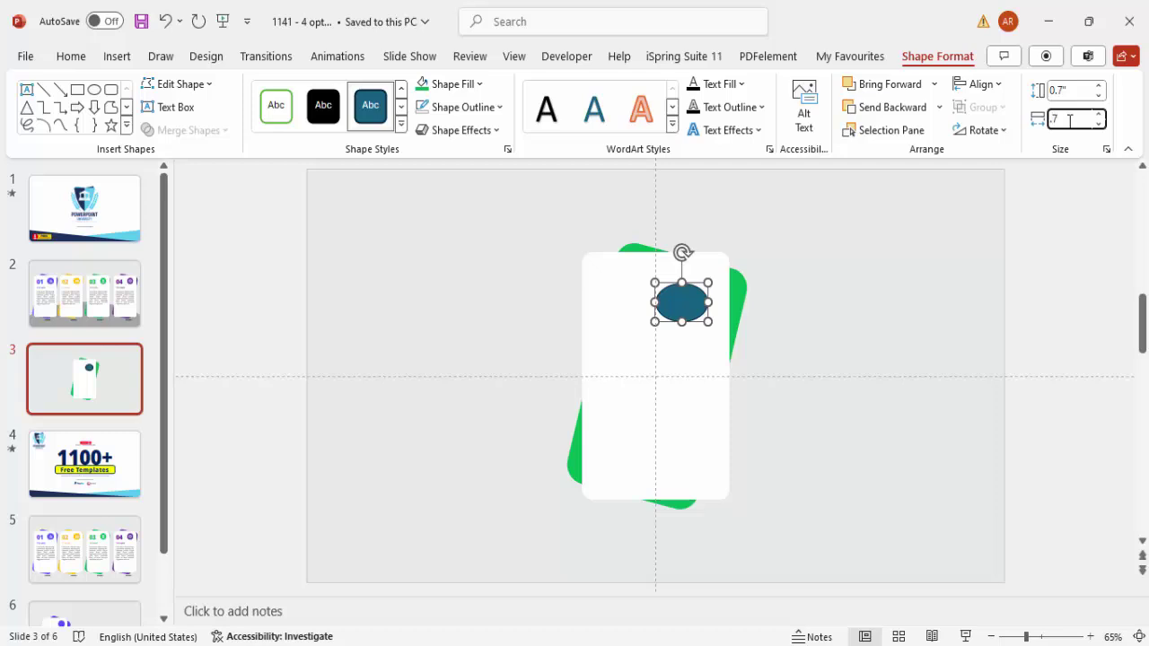
{"action": "type", "text": "0.7"}
{"action": "key", "text": "Return"}
{"action": "left_click", "coordinate": [493, 108]}
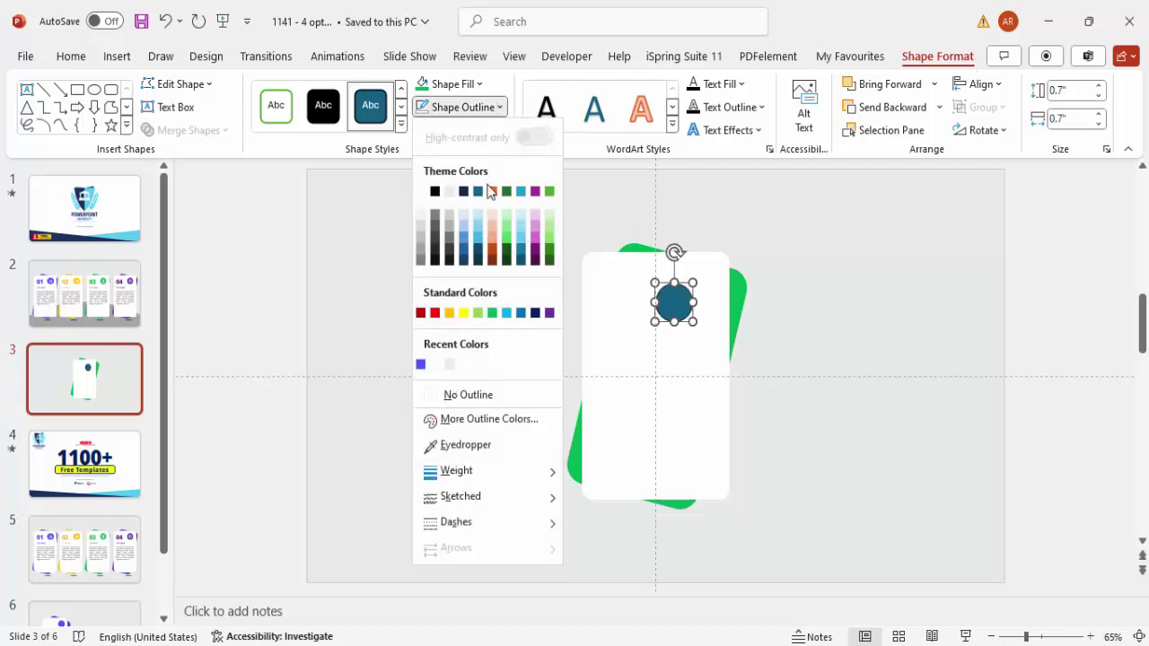
{"action": "left_click", "coordinate": [482, 395]}
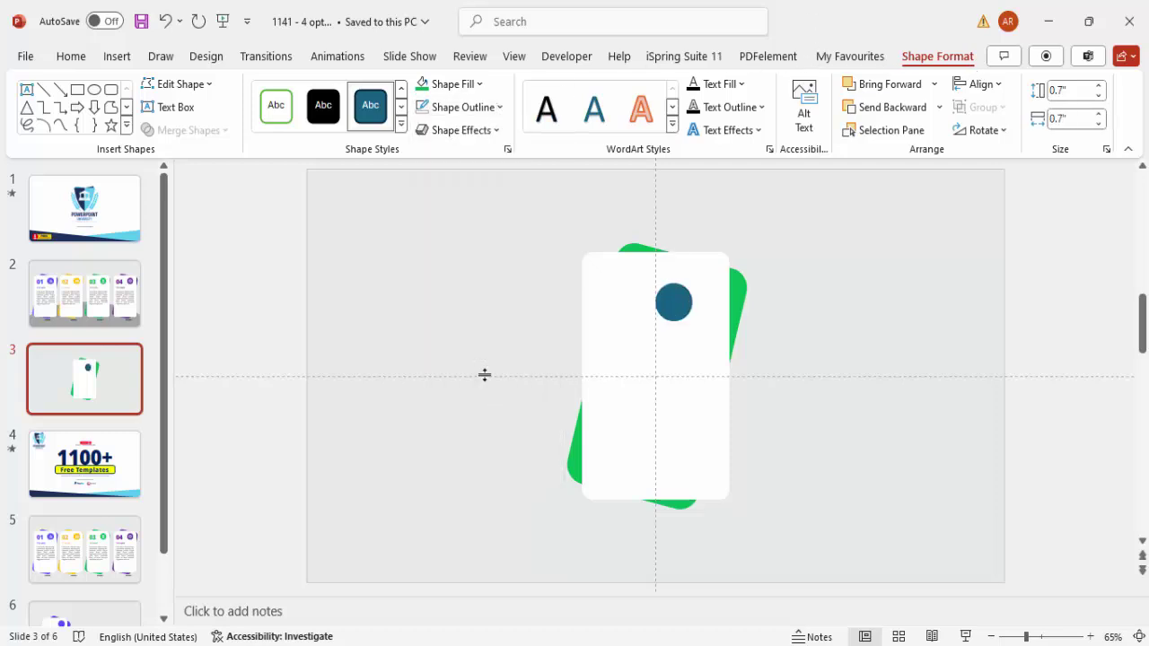
{"action": "left_click", "coordinate": [425, 87]}
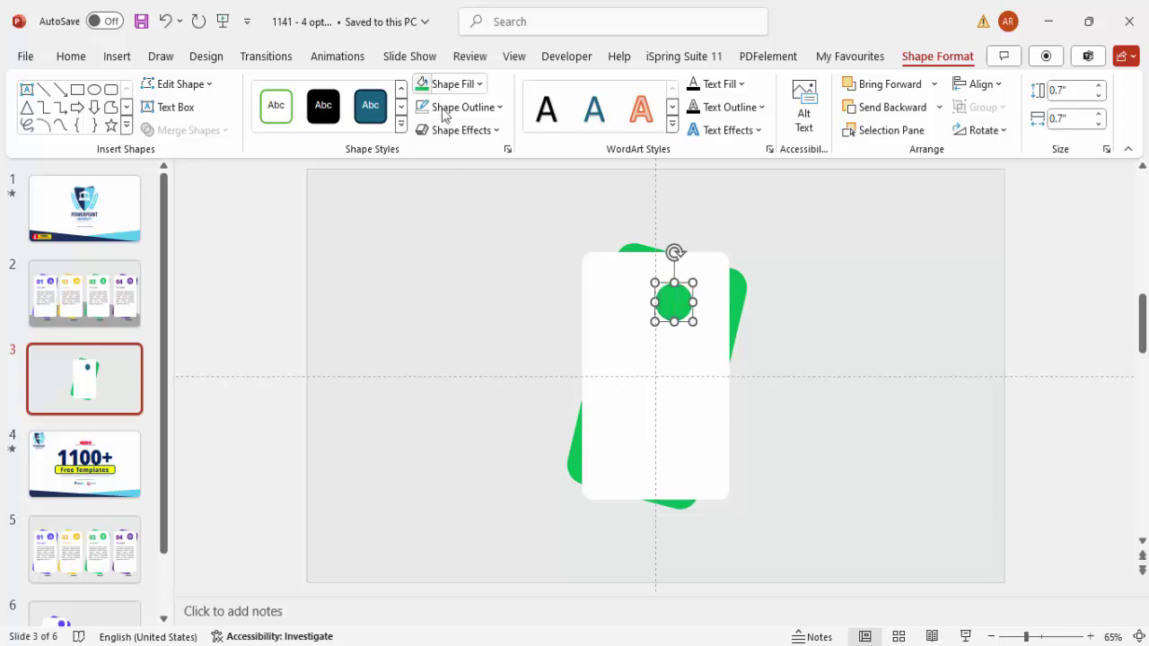
Apply the Inside: Bottom Right shadow preset to the circle and move it to the card's upper right.
{"action": "right_click", "coordinate": [674, 303]}
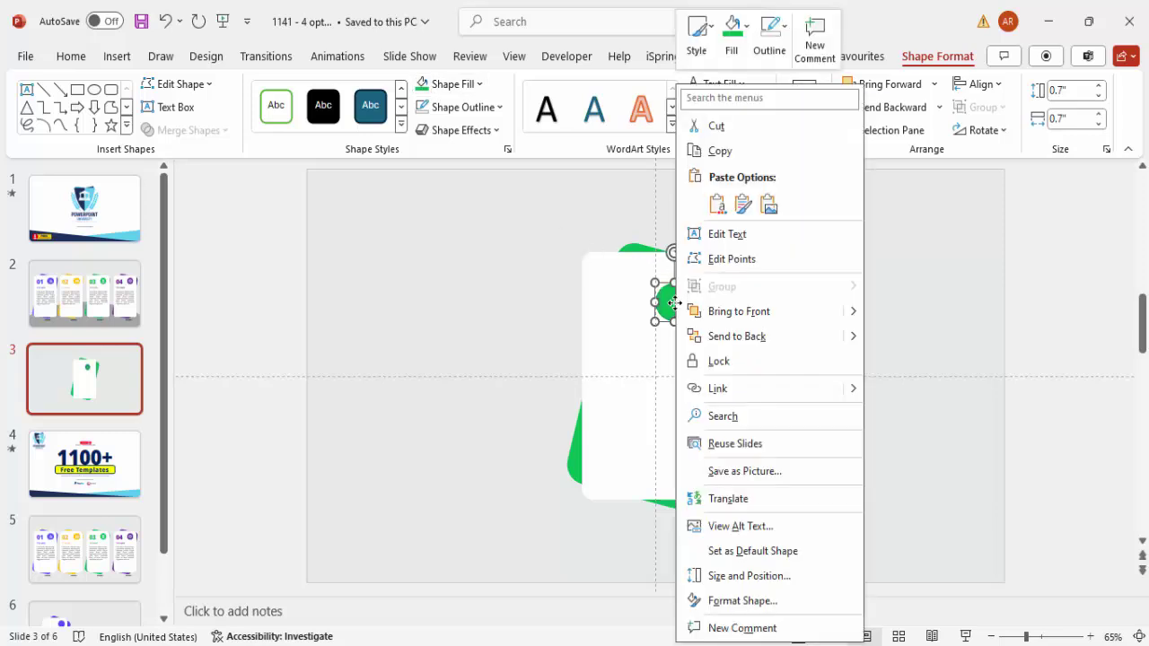
{"action": "left_click", "coordinate": [762, 599]}
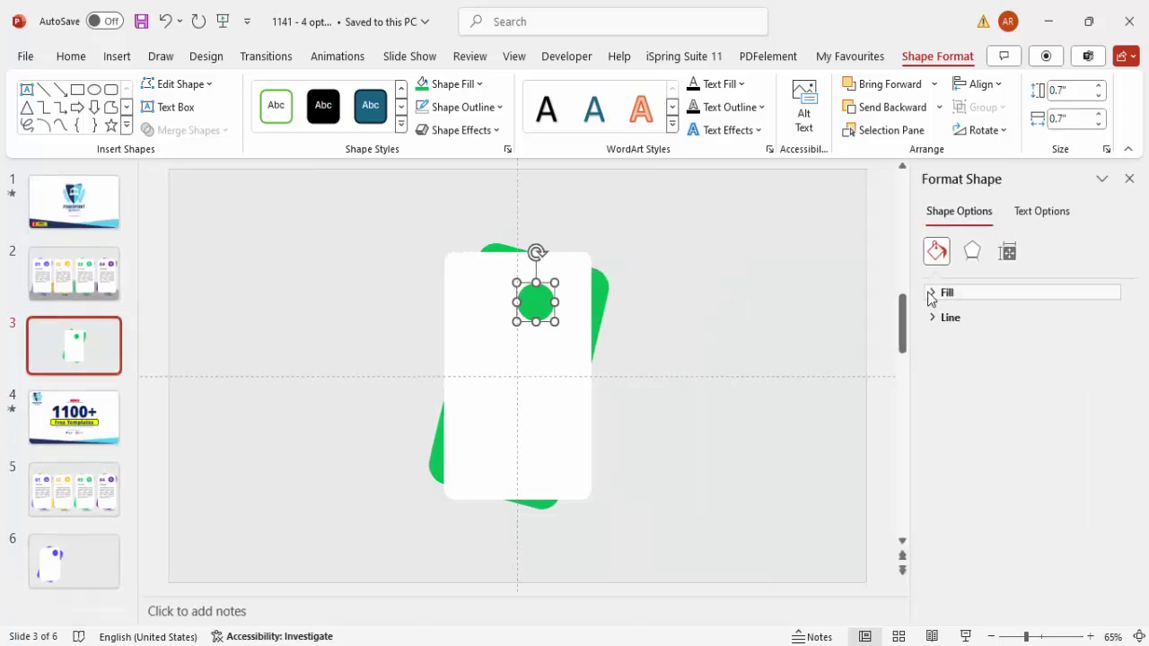
{"action": "left_click", "coordinate": [971, 251]}
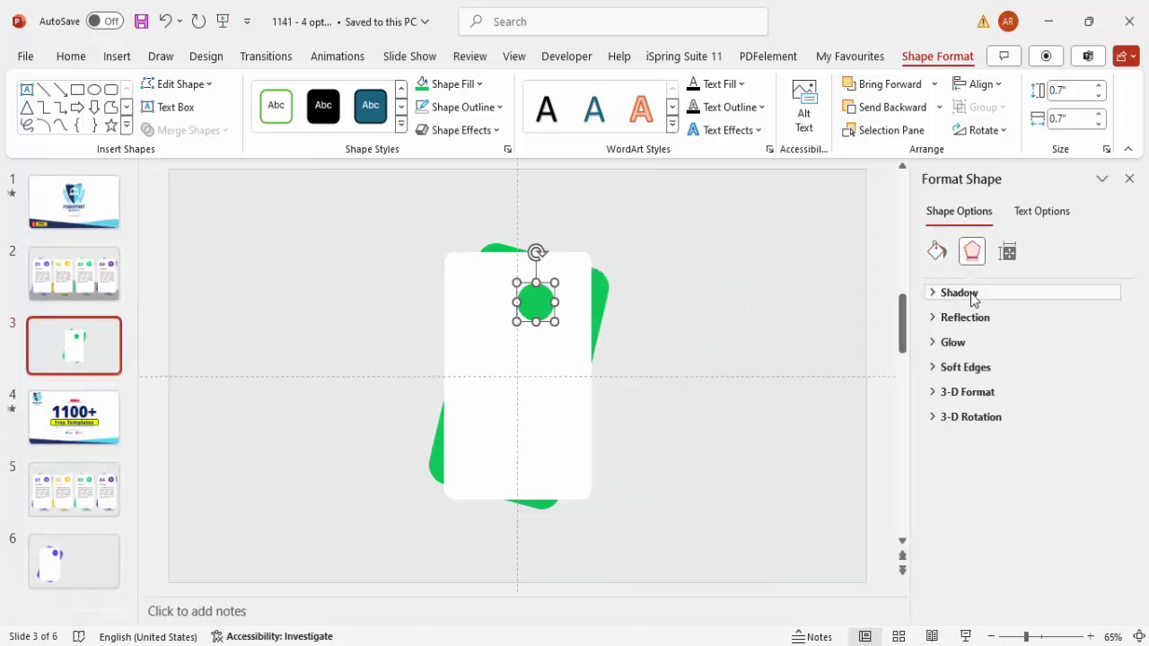
{"action": "left_click", "coordinate": [959, 293]}
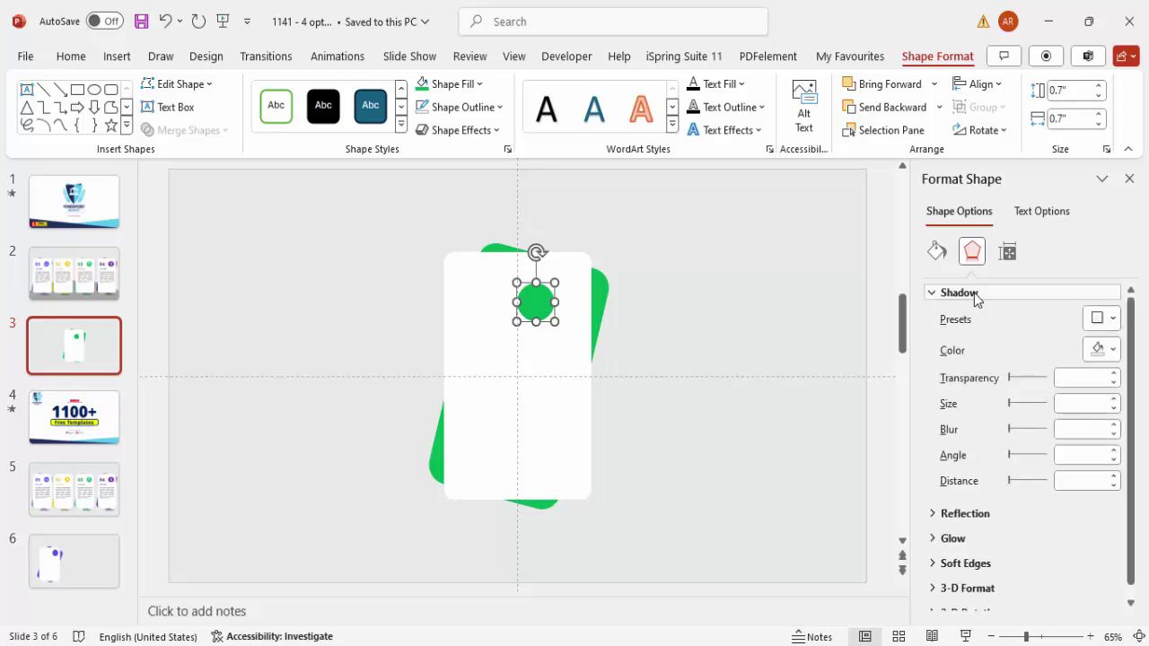
{"action": "left_click", "coordinate": [1103, 325]}
{"action": "scroll", "coordinate": [1084, 466], "scroll_direction": "down", "scroll_amount": 5}
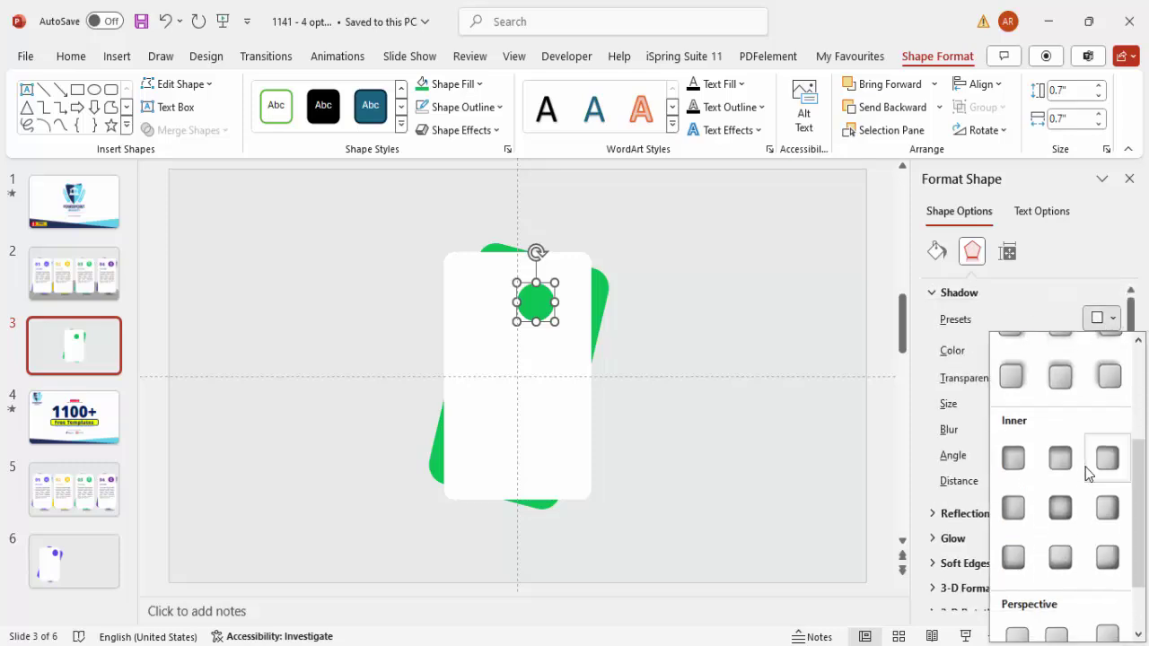
{"action": "left_click", "coordinate": [1107, 558]}
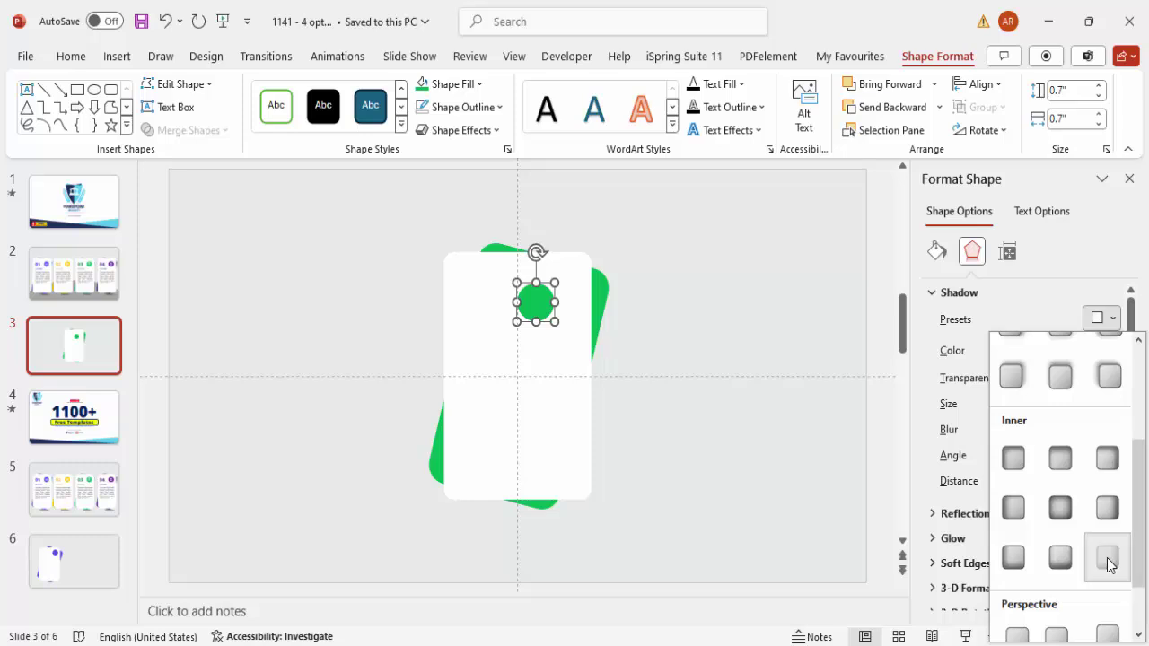
{"action": "left_click", "coordinate": [706, 261]}
{"action": "left_click_drag", "start_coordinate": [542, 300], "coordinate": [557, 286]}
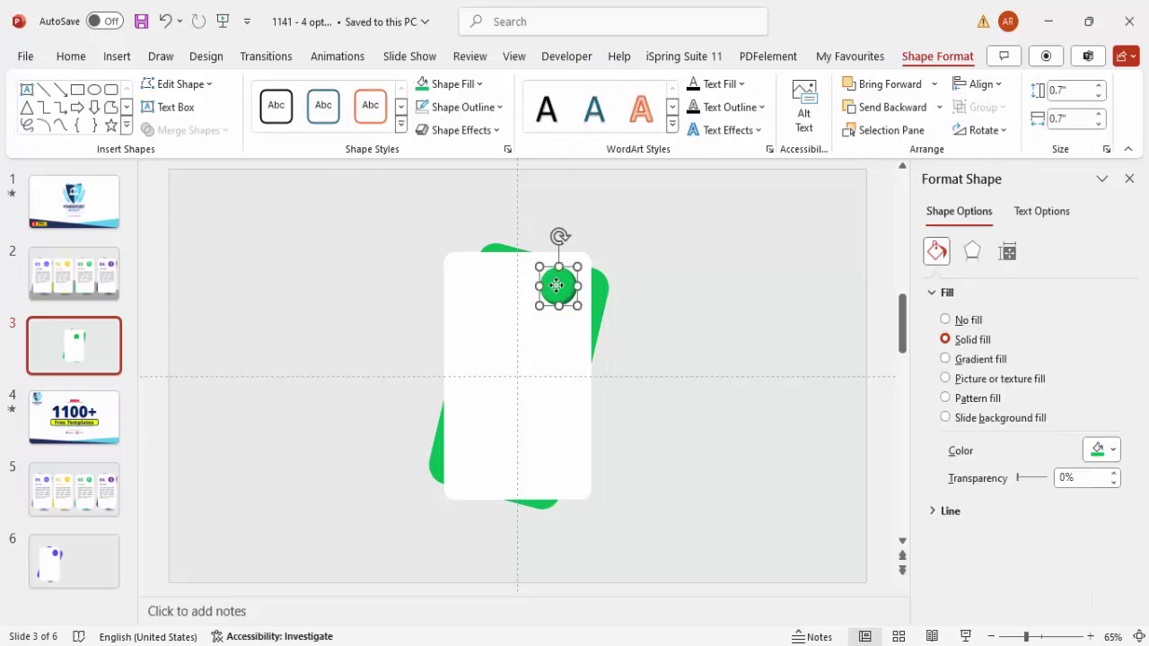
Draw a flat ellipse below the cards with no outline.
{"action": "left_click", "coordinate": [115, 56]}
{"action": "left_click", "coordinate": [376, 126]}
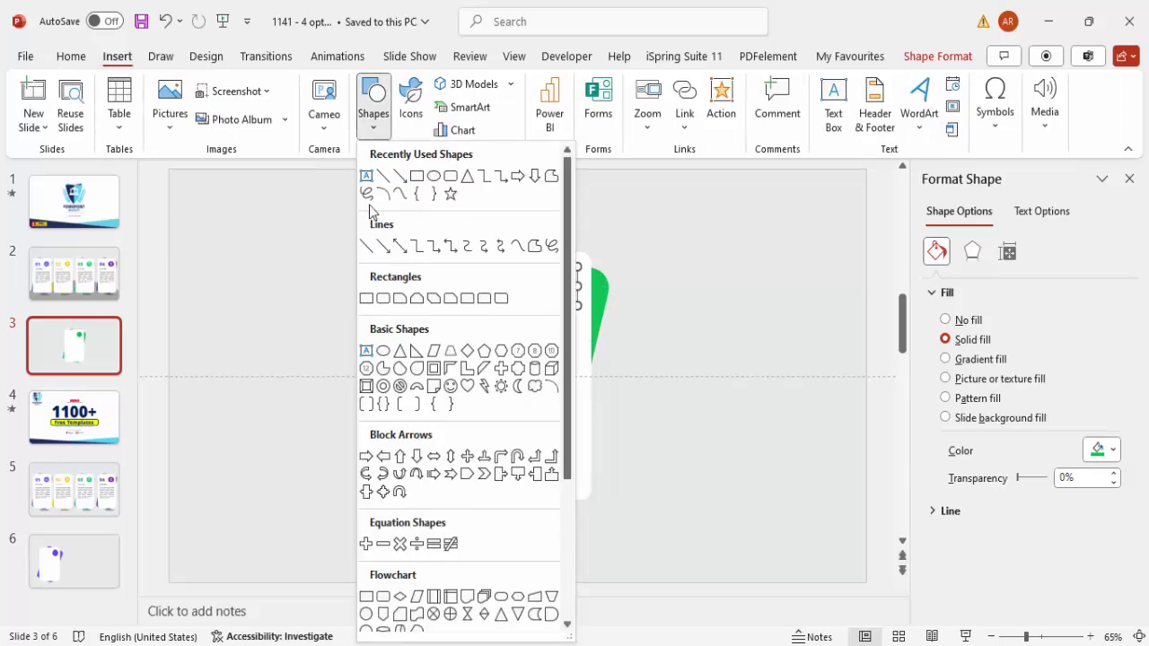
{"action": "left_click", "coordinate": [383, 351]}
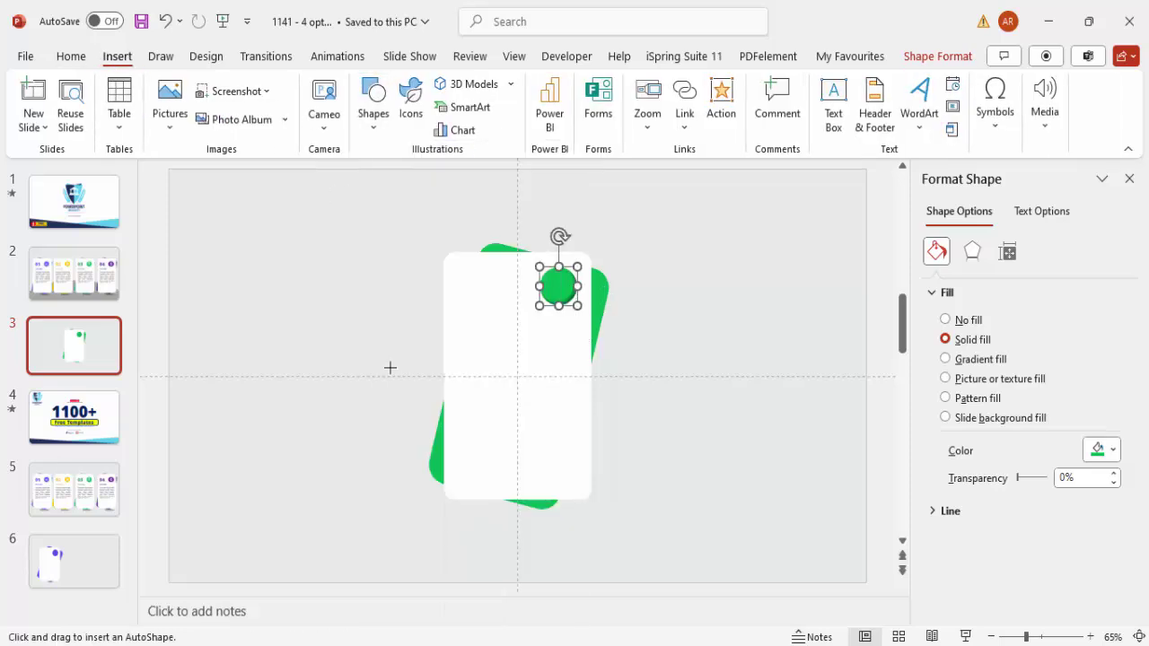
{"action": "left_click_drag", "start_coordinate": [464, 526], "coordinate": [591, 551]}
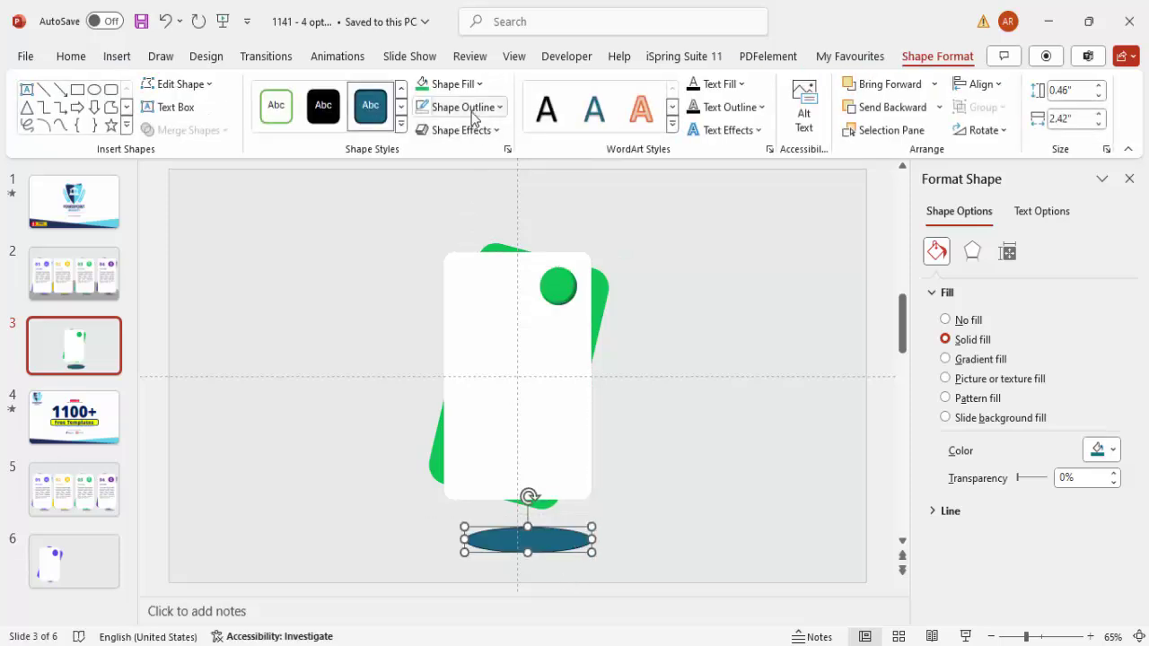
{"action": "left_click", "coordinate": [463, 107]}
{"action": "left_click", "coordinate": [463, 400]}
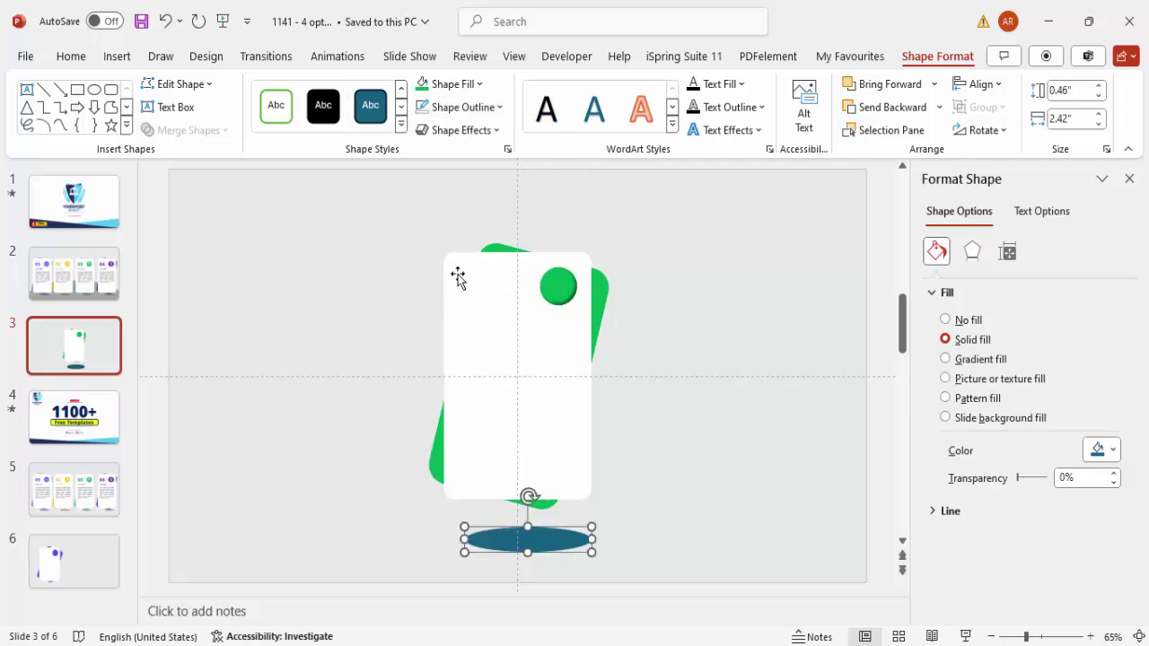
Fill the ellipse black at 70% transparency.
{"action": "left_click", "coordinate": [464, 84]}
{"action": "left_click", "coordinate": [435, 168]}
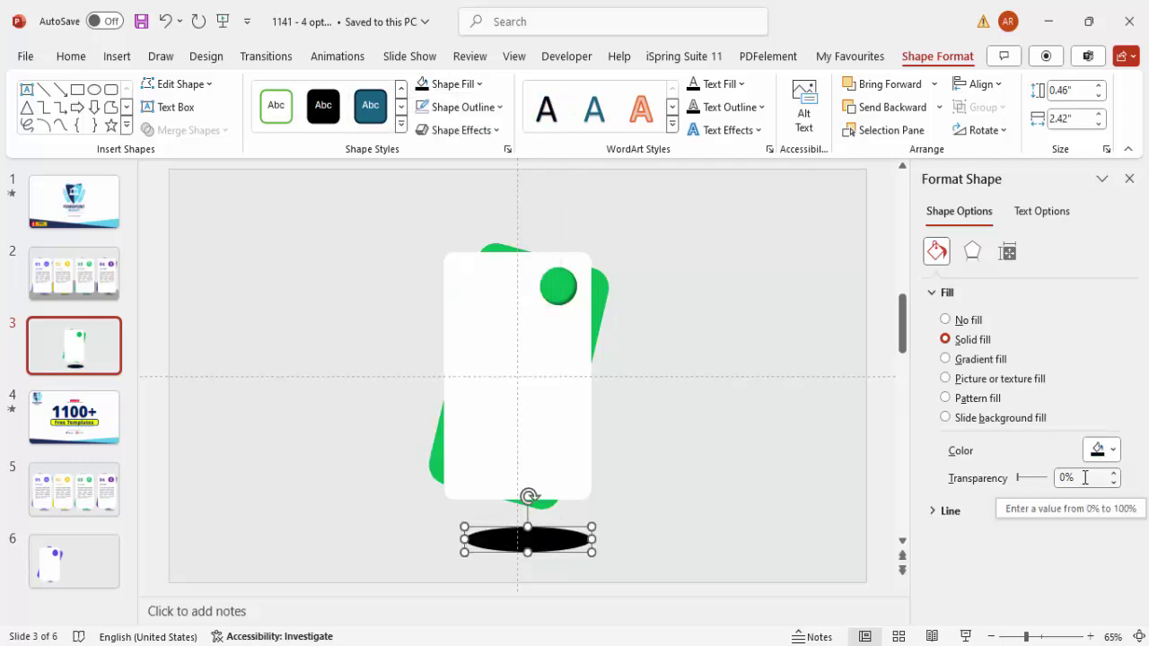
{"action": "left_click_drag", "start_coordinate": [1082, 476], "coordinate": [1005, 479]}
{"action": "type", "text": "70"}
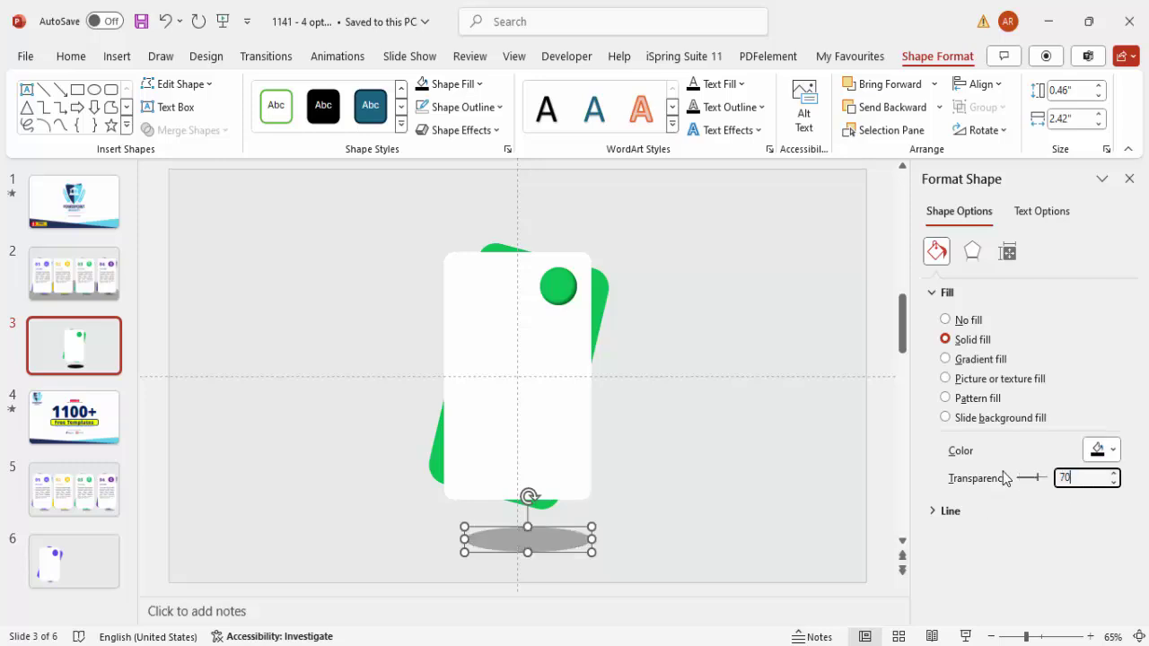
{"action": "left_click", "coordinate": [973, 254]}
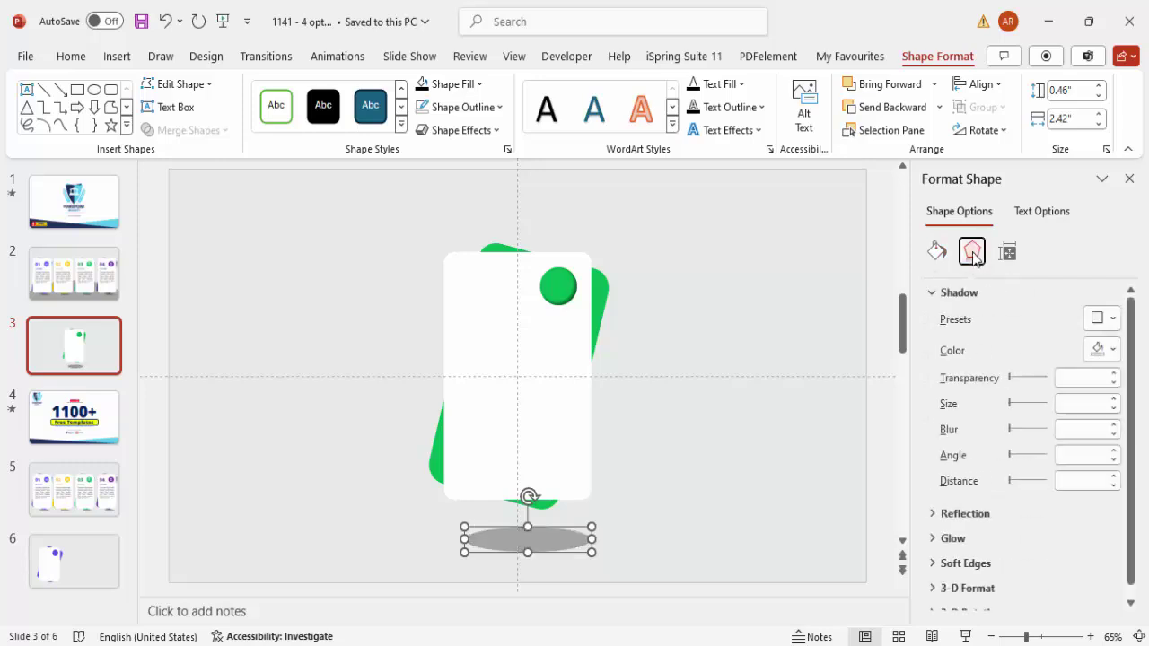
Give the shadow ellipse 9 pt soft edges.
{"action": "left_click", "coordinate": [934, 294]}
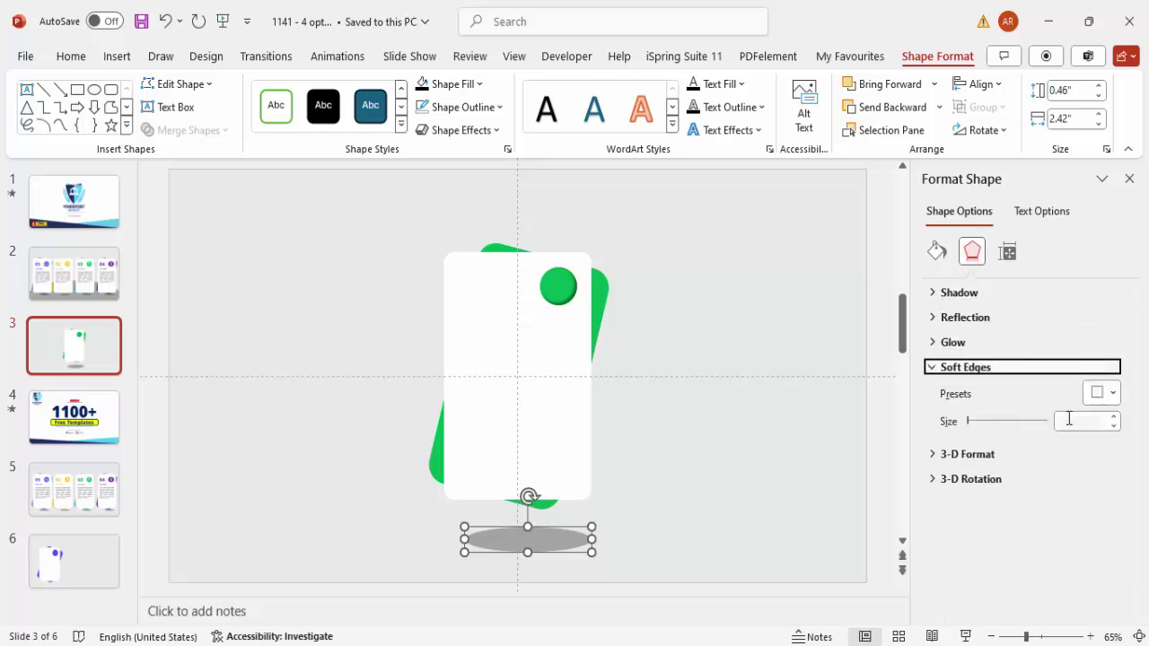
{"action": "left_click", "coordinate": [1113, 417]}
{"action": "left_click_drag", "start_coordinate": [1113, 417], "coordinate": [1113, 417]}
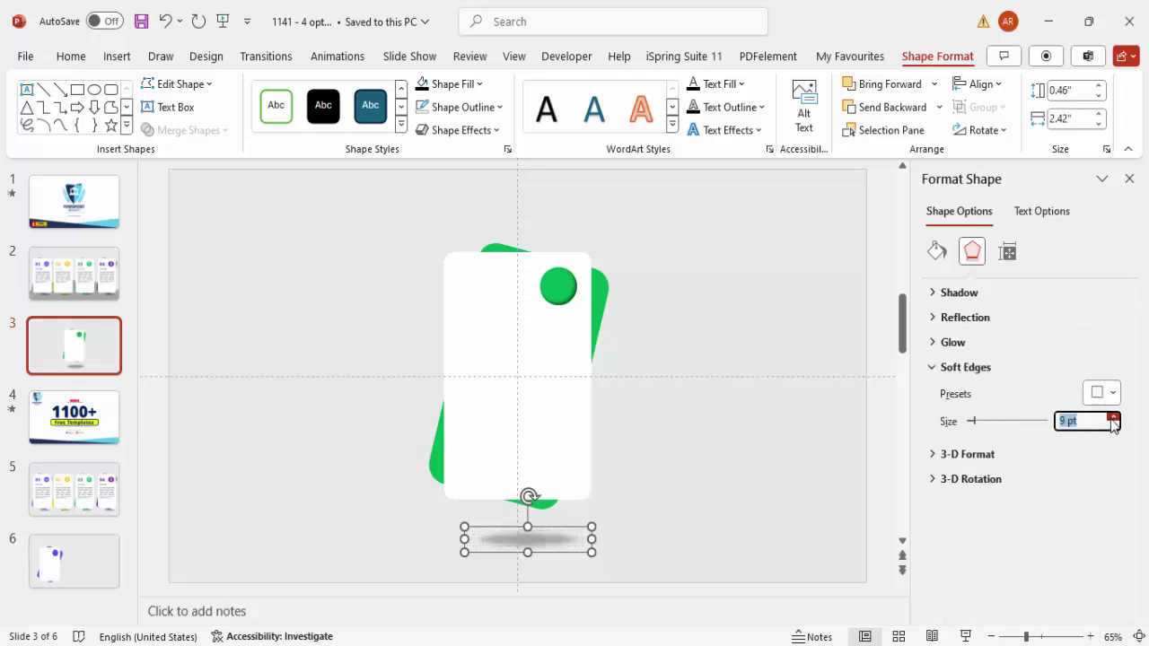
Reposition the shadow ellipse under the card and narrow it to 2.04" wide.
{"action": "left_click_drag", "start_coordinate": [556, 541], "coordinate": [571, 516]}
{"action": "left_click", "coordinate": [650, 485]}
{"action": "left_click", "coordinate": [583, 519]}
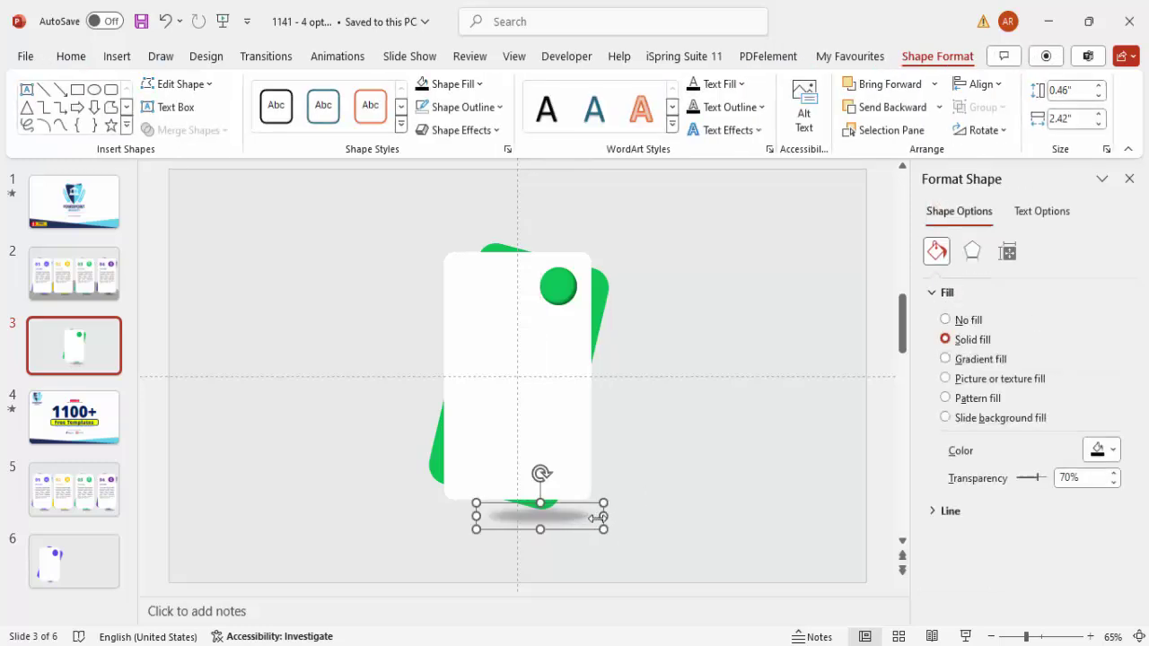
{"action": "left_click_drag", "start_coordinate": [599, 517], "coordinate": [575, 514]}
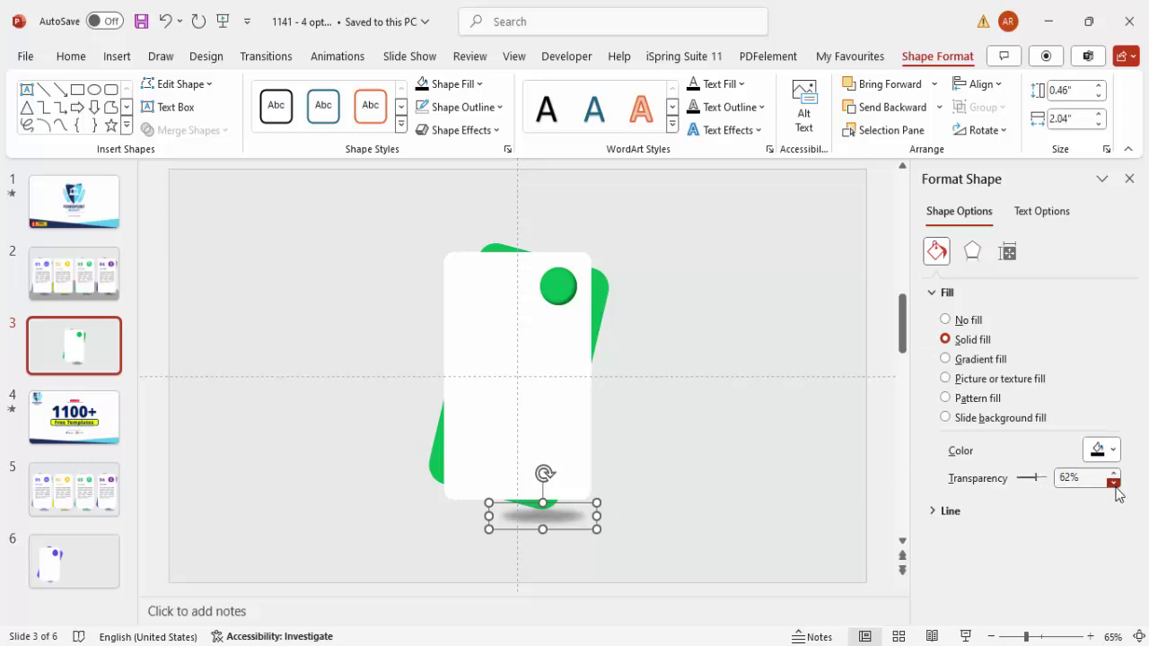
Add a text box reading "01" near the top of the card.
{"action": "left_click", "coordinate": [708, 458]}
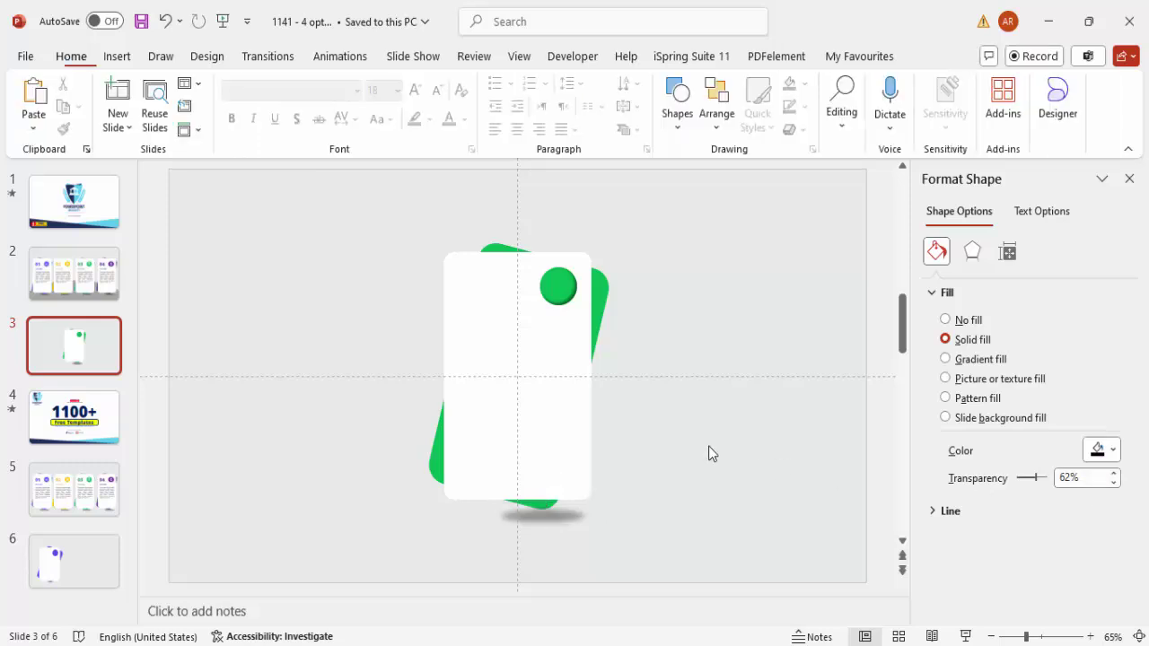
{"action": "left_click", "coordinate": [117, 56]}
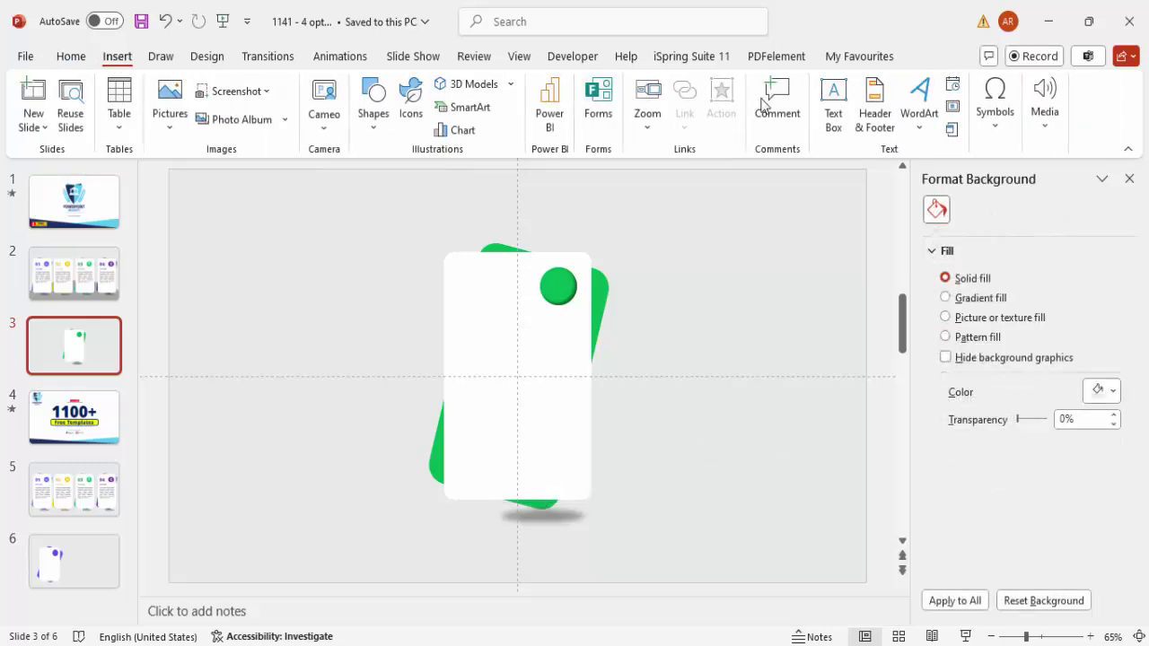
{"action": "left_click", "coordinate": [837, 97]}
{"action": "left_click_drag", "start_coordinate": [466, 274], "coordinate": [534, 313]}
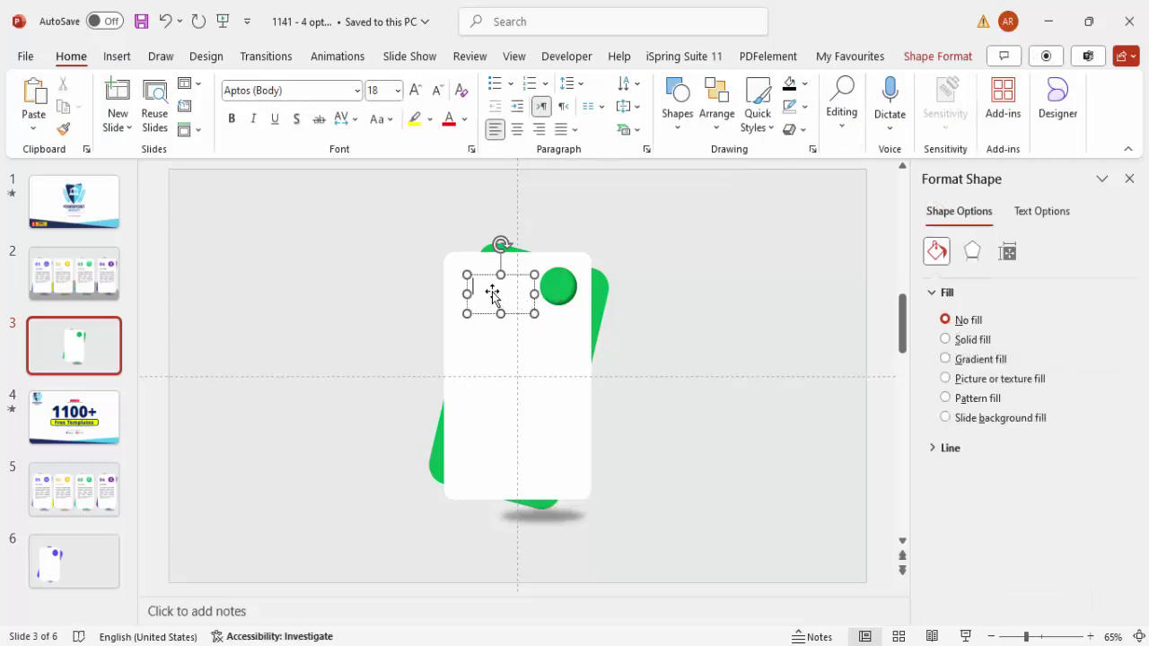
{"action": "type", "text": "01"}
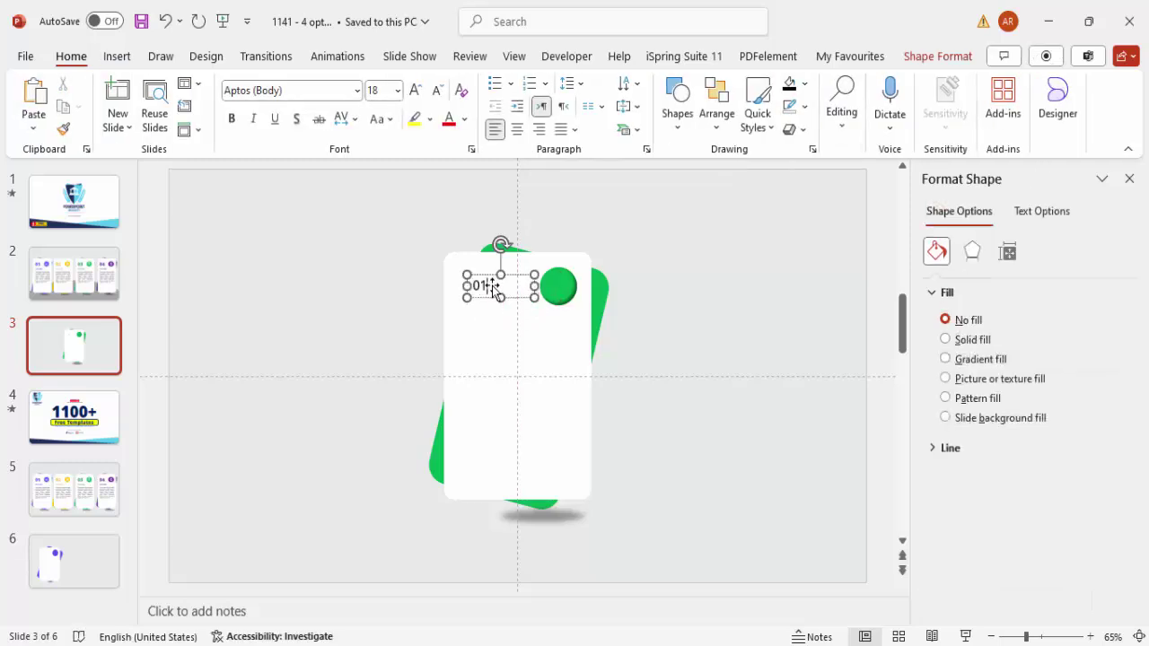
Make the "01" green 40 pt Open Sans Extrabold and move it to the card's top-left corner.
{"action": "left_click", "coordinate": [317, 90]}
{"action": "type", "text": "Open Sans Extrabold"}
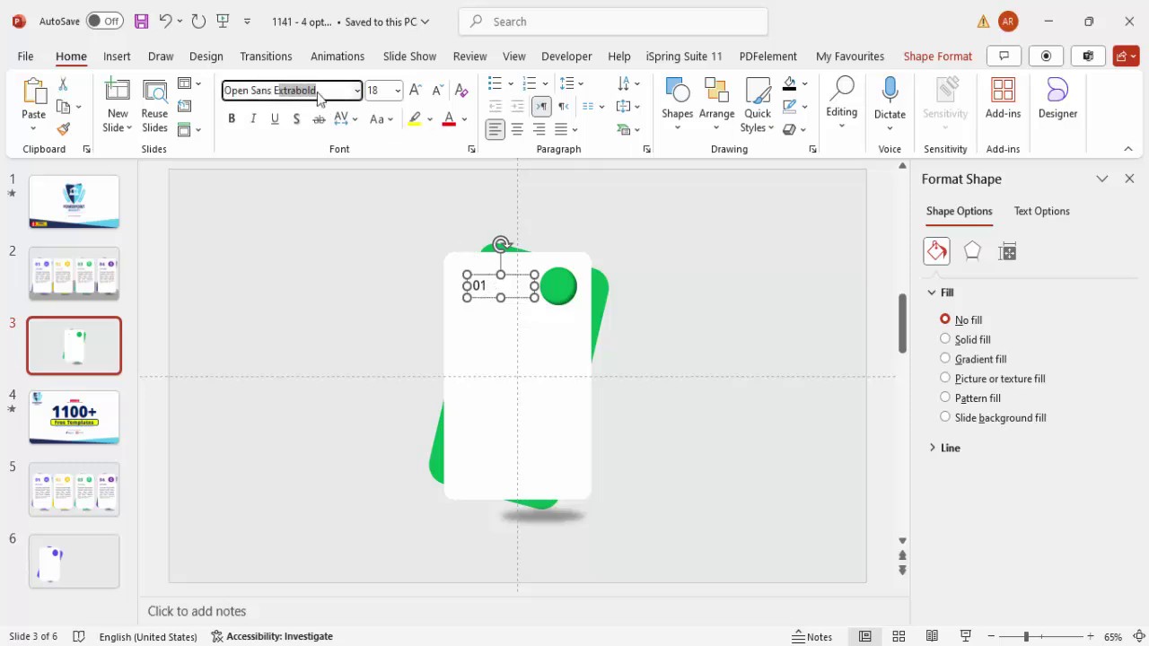
{"action": "key", "text": "Return"}
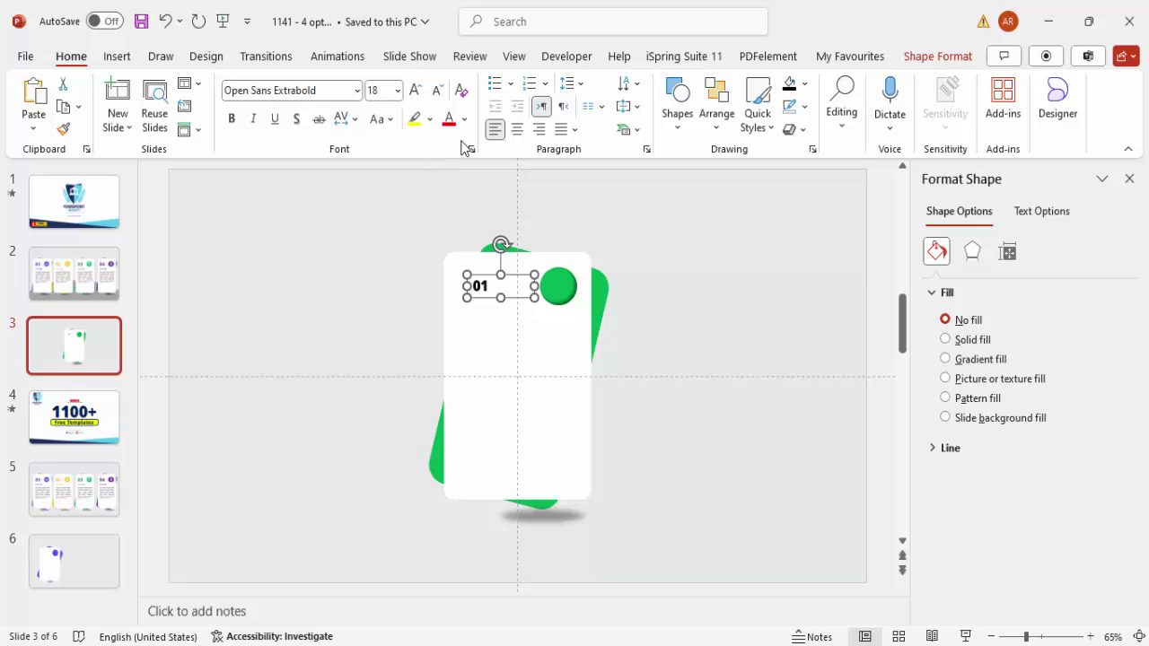
{"action": "left_click", "coordinate": [415, 90]}
{"action": "left_click", "coordinate": [416, 91]}
{"action": "left_click", "coordinate": [416, 91]}
{"action": "left_click", "coordinate": [415, 90]}
{"action": "left_click", "coordinate": [415, 90]}
{"action": "left_click", "coordinate": [415, 90]}
{"action": "left_click", "coordinate": [464, 120]}
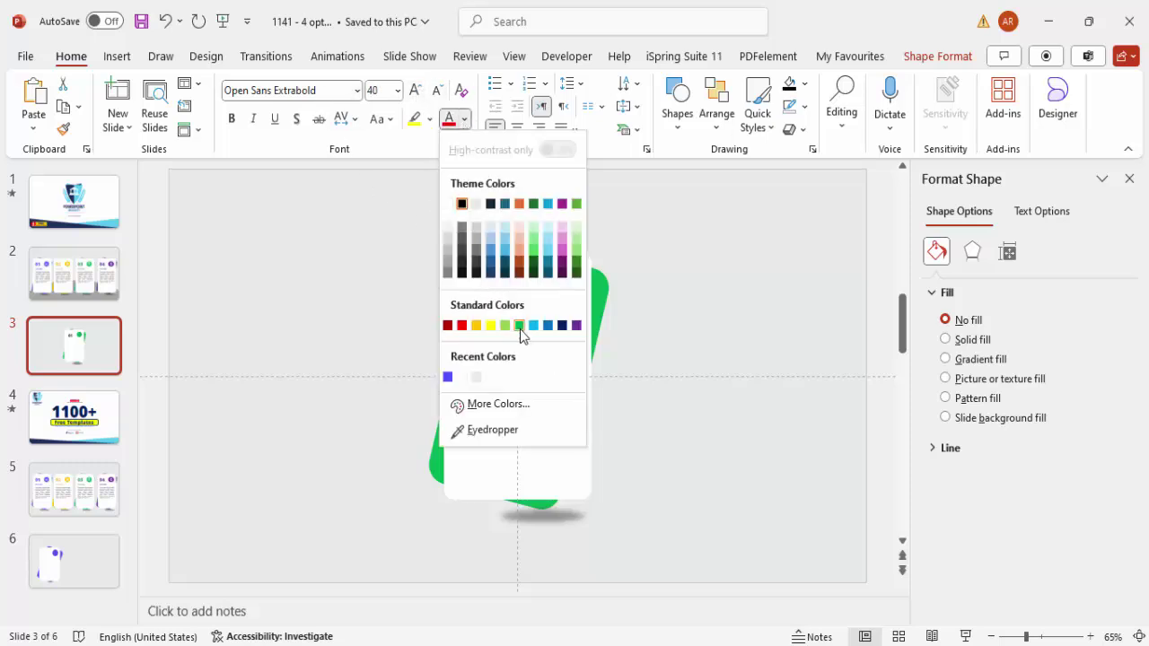
{"action": "left_click", "coordinate": [519, 326]}
{"action": "left_click_drag", "start_coordinate": [514, 279], "coordinate": [495, 266]}
Add a text box reading "TITLE HERE" below the 01.
{"action": "left_click", "coordinate": [117, 56]}
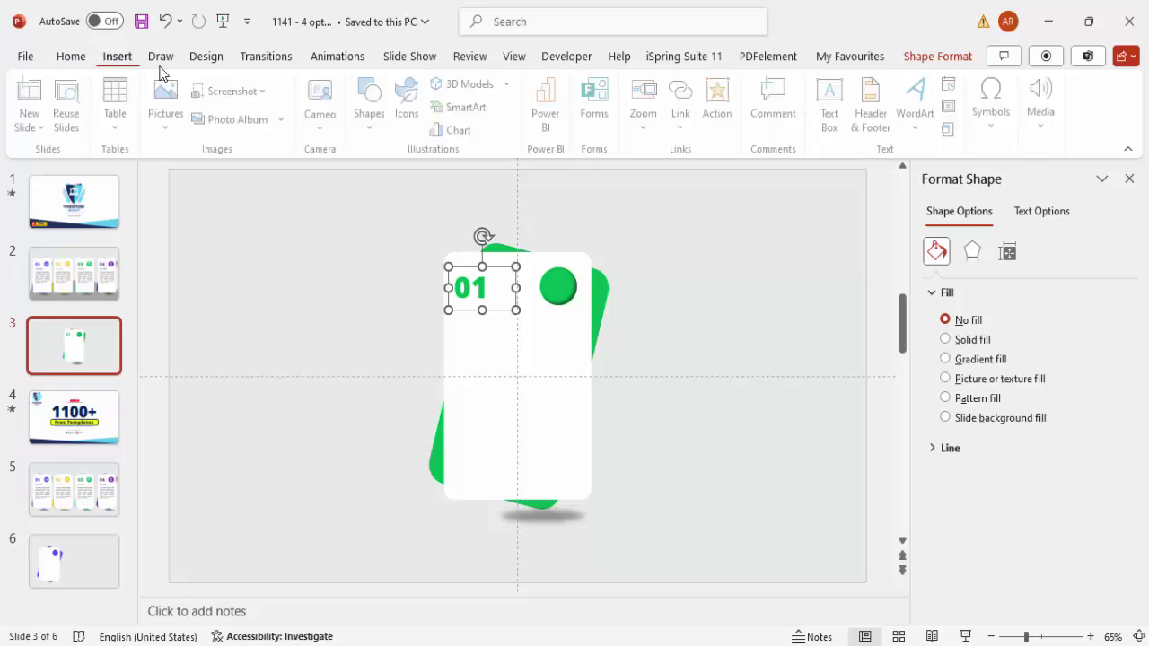
{"action": "left_click", "coordinate": [831, 104]}
{"action": "left_click_drag", "start_coordinate": [557, 344], "coordinate": [577, 348]}
{"action": "type", "text": "TITLE"}
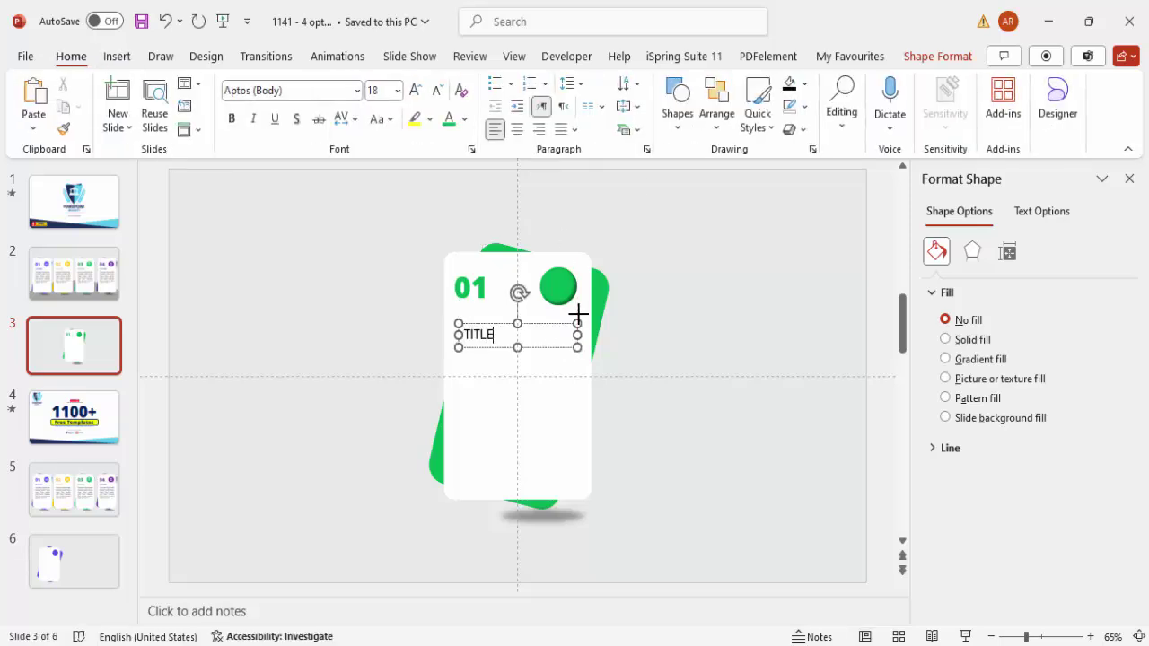
{"action": "type", "text": " HERE"}
Format the title as centred green 16 pt Open Sans Semibold and nudge it up.
{"action": "left_click", "coordinate": [541, 323]}
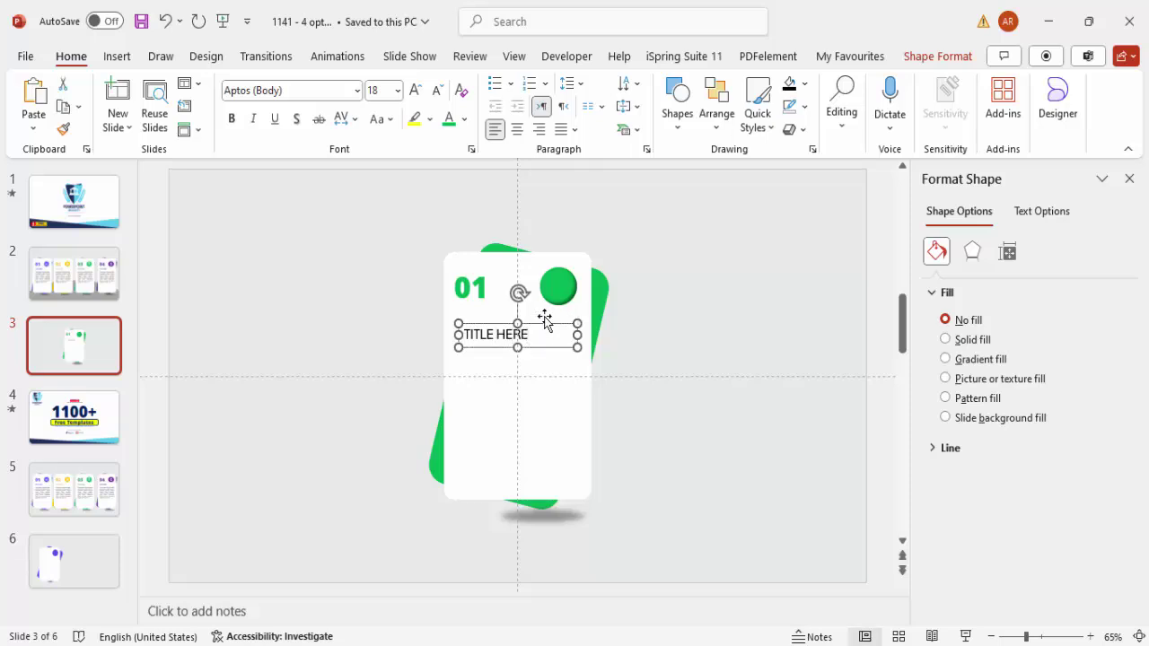
{"action": "left_click", "coordinate": [516, 129]}
{"action": "left_click", "coordinate": [448, 119]}
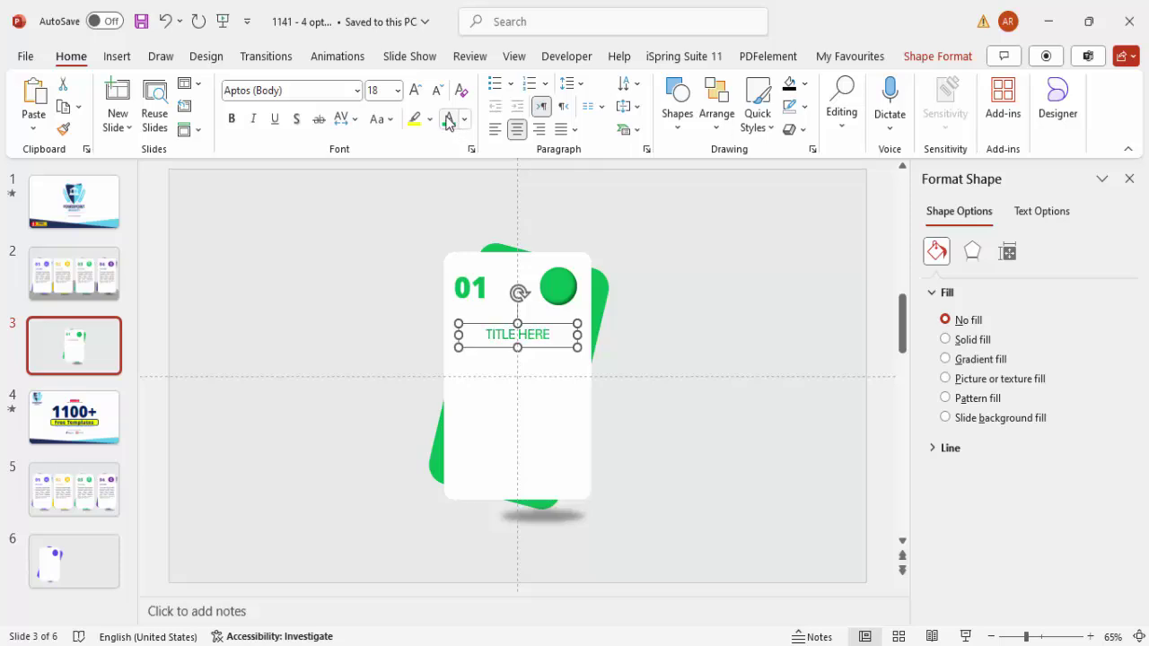
{"action": "left_click", "coordinate": [323, 93]}
{"action": "type", "text": "Open Sans Extrabold"}
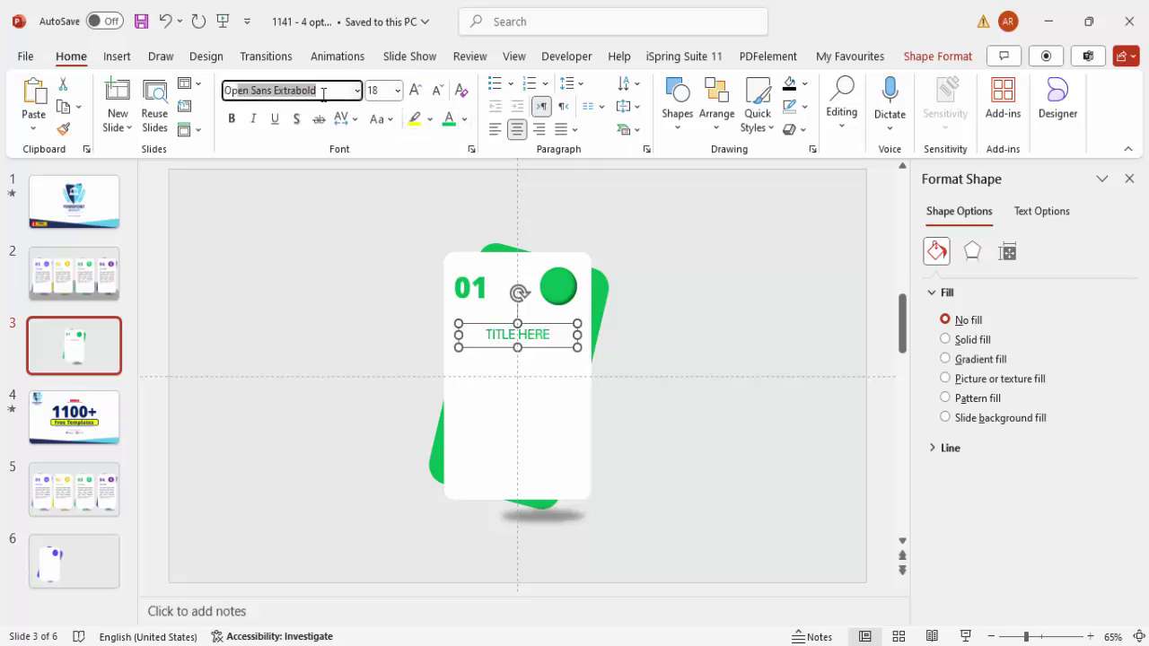
{"action": "type", "text": "Semi"}
{"action": "key", "text": "Return"}
{"action": "left_click", "coordinate": [437, 90]}
{"action": "left_click_drag", "start_coordinate": [558, 322], "coordinate": [560, 314]}
Add a text box below the title with =lorem(1) placeholder text, trimmed to end at "congue massa.".
{"action": "left_click", "coordinate": [116, 55]}
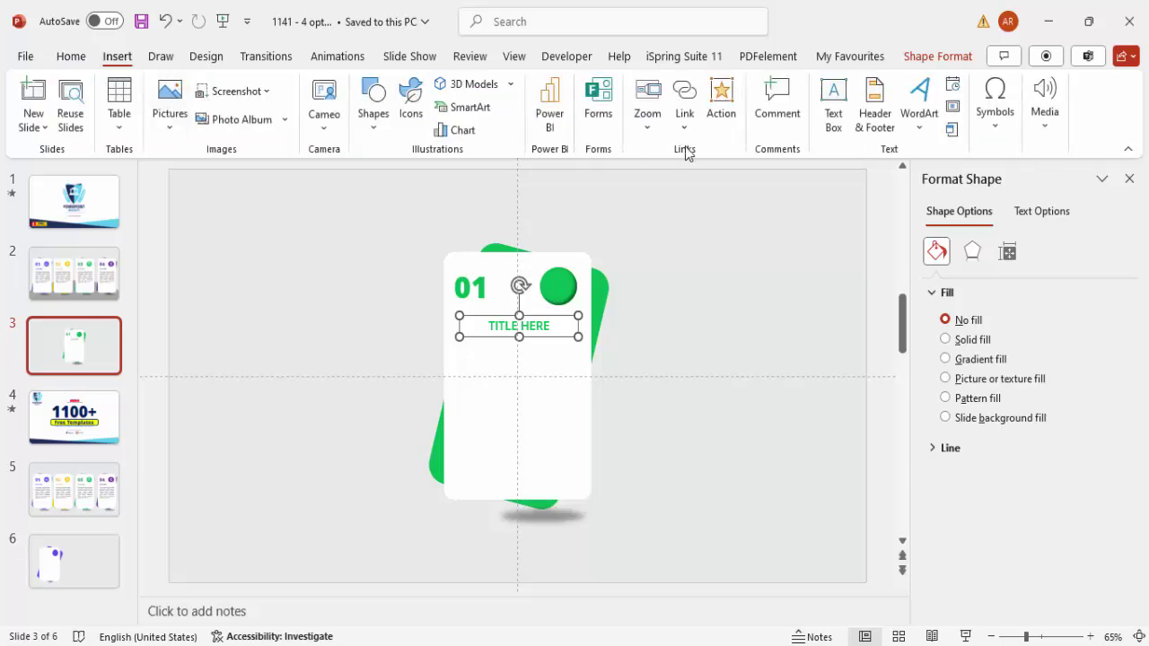
{"action": "left_click", "coordinate": [833, 100]}
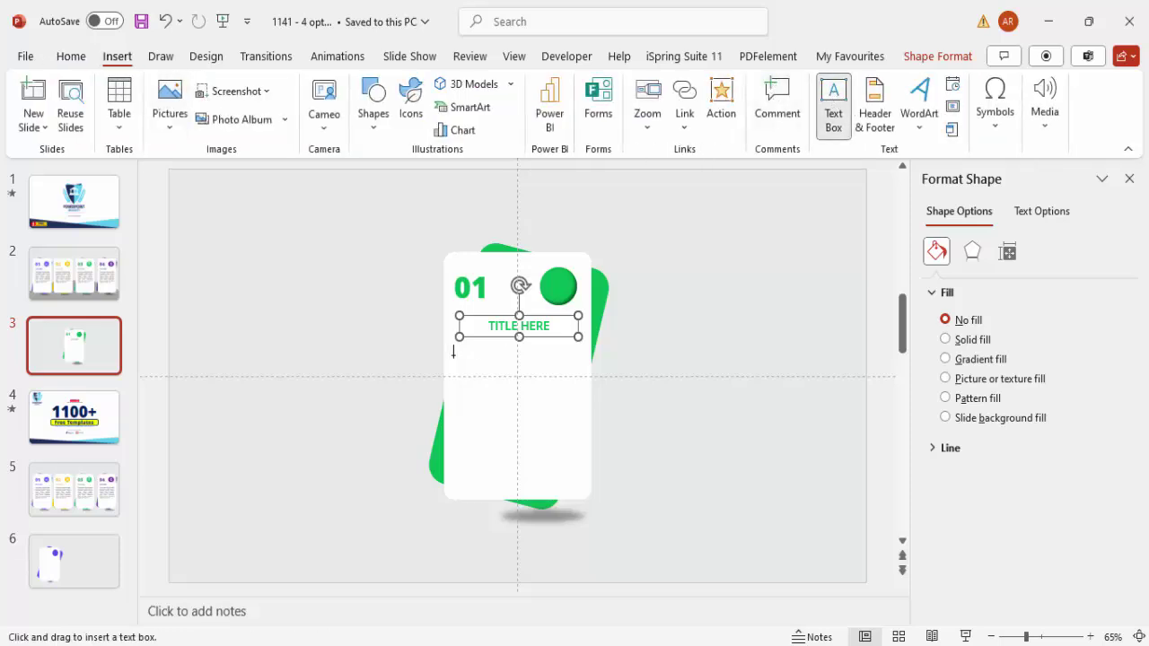
{"action": "left_click_drag", "start_coordinate": [449, 350], "coordinate": [583, 471]}
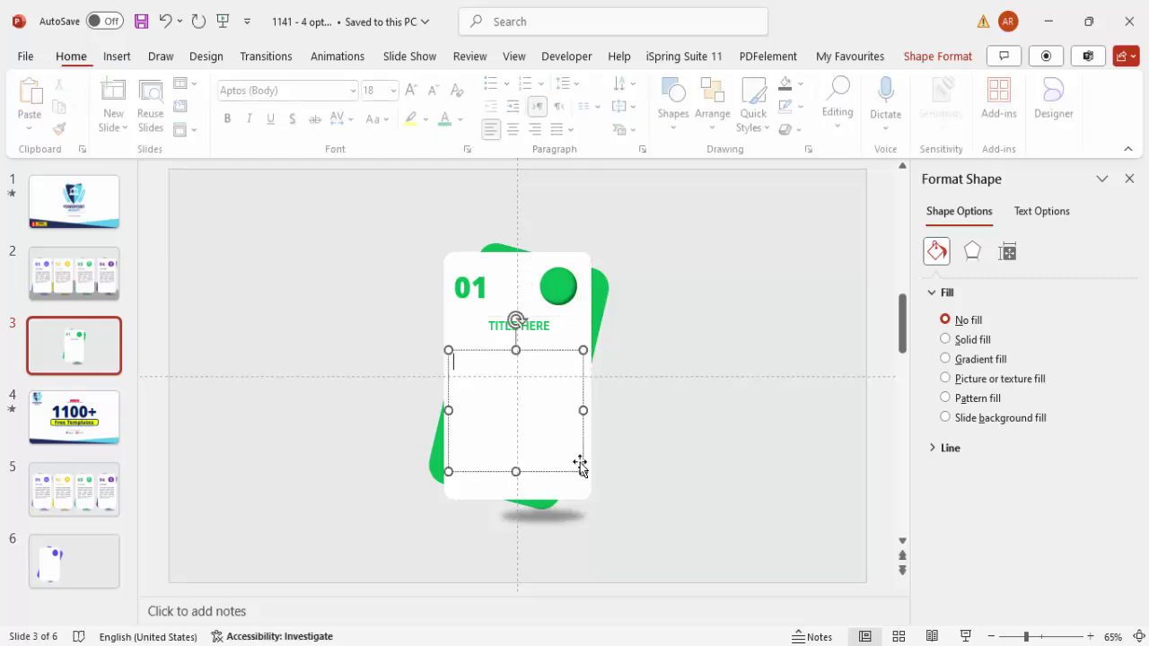
{"action": "type", "text": "=lorem(1)"}
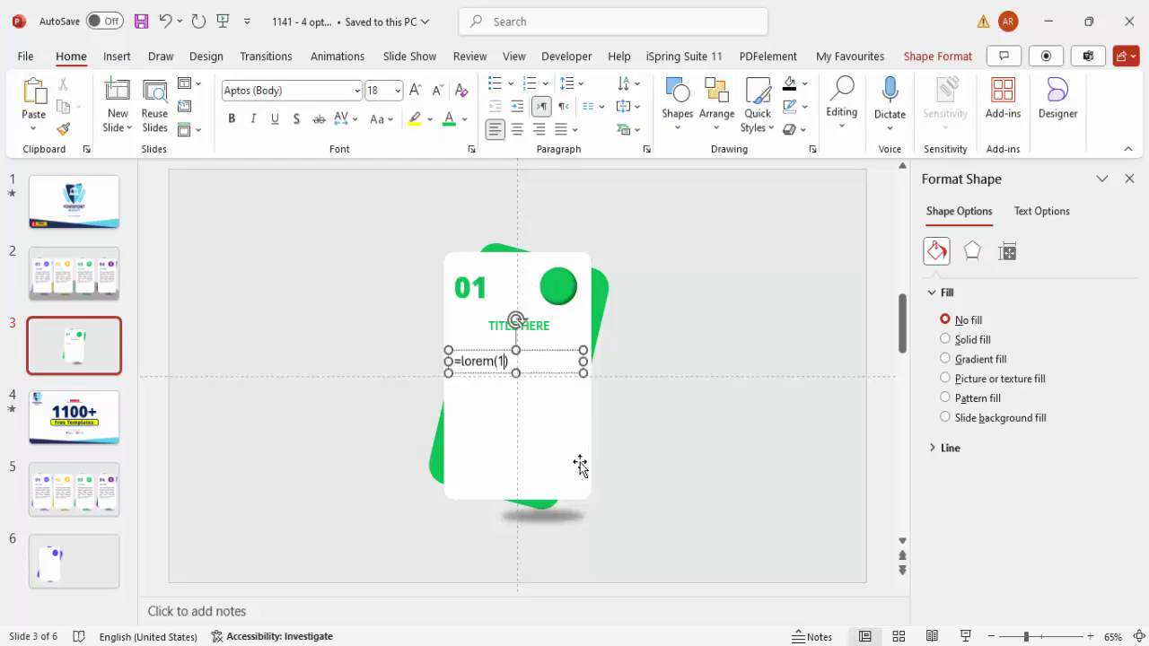
{"action": "key", "text": "Return"}
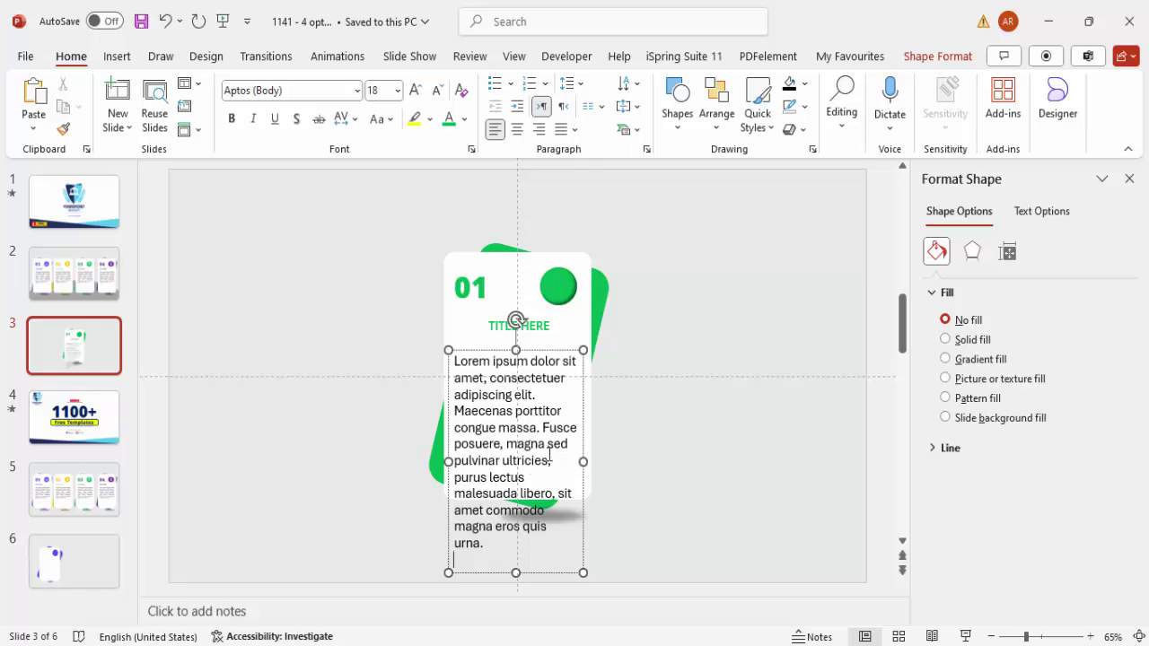
{"action": "left_click_drag", "start_coordinate": [542, 429], "coordinate": [653, 579]}
{"action": "key", "text": "Delete"}
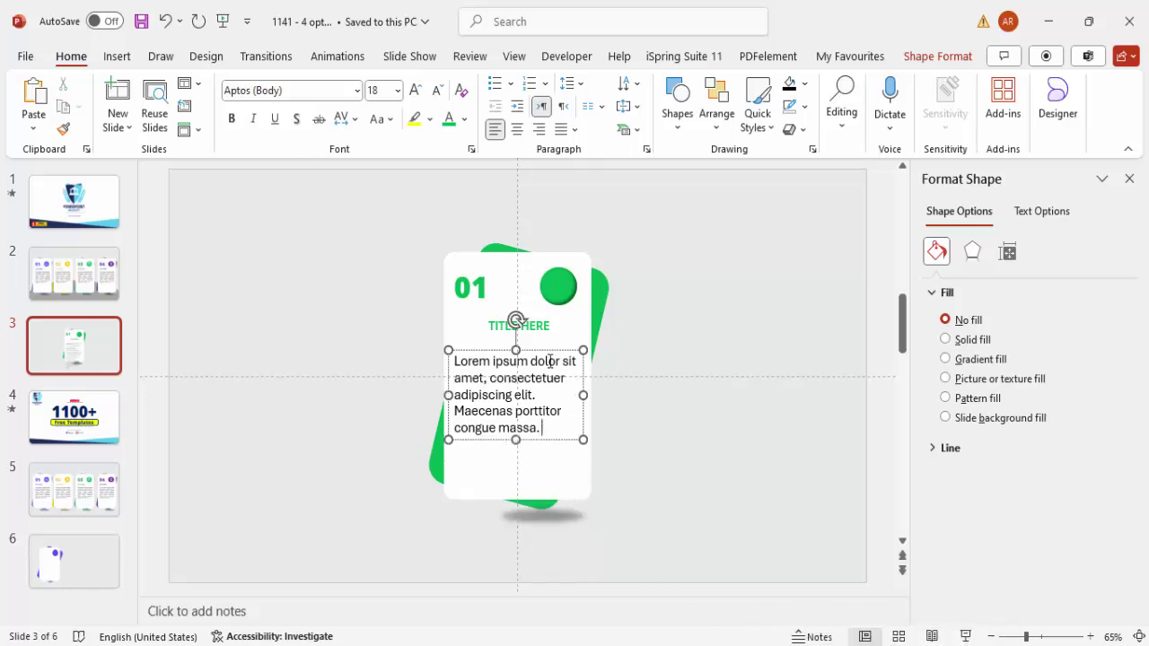
Make the body paragraph's font color dark grey.
{"action": "left_click", "coordinate": [550, 352]}
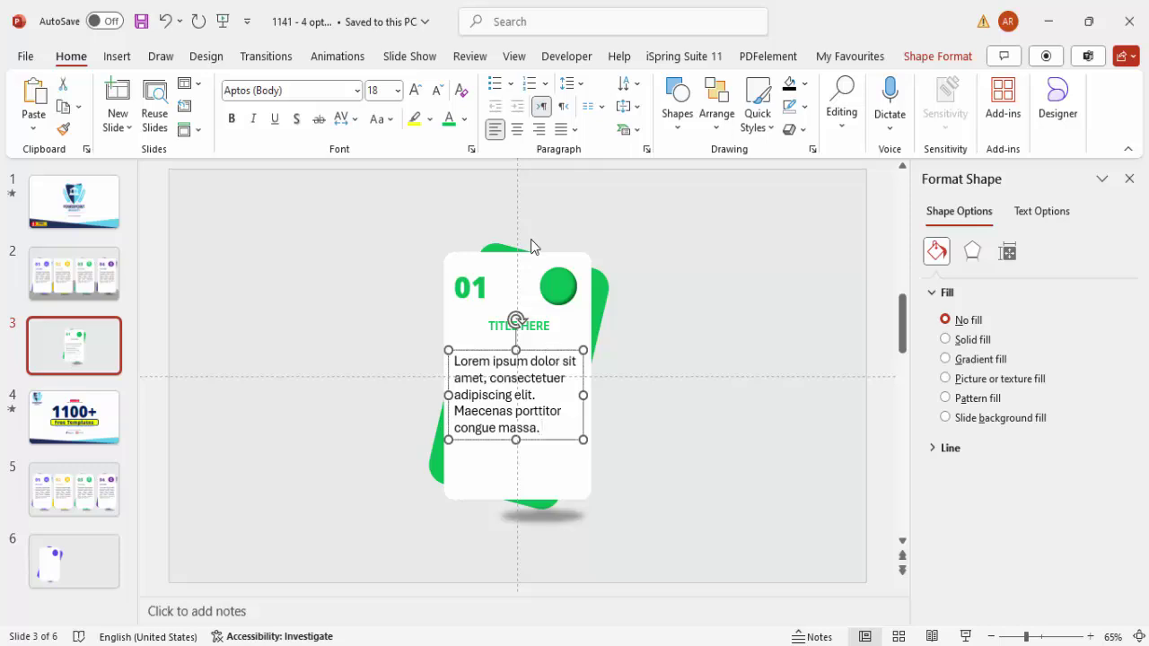
{"action": "left_click", "coordinate": [464, 119]}
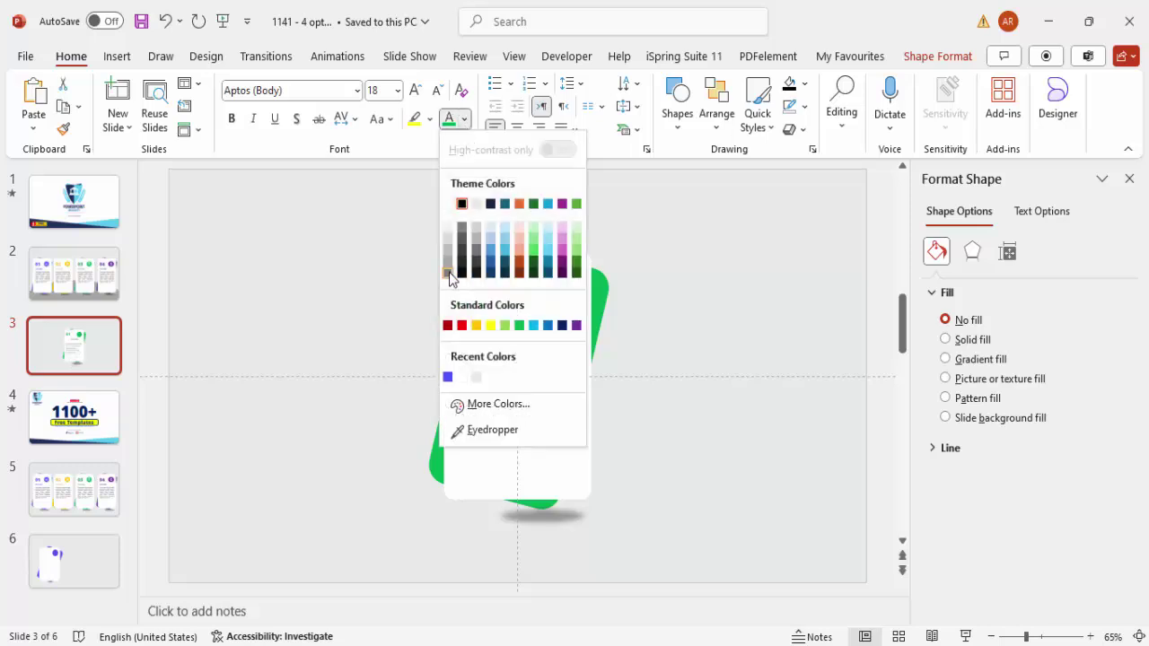
{"action": "left_click", "coordinate": [461, 244]}
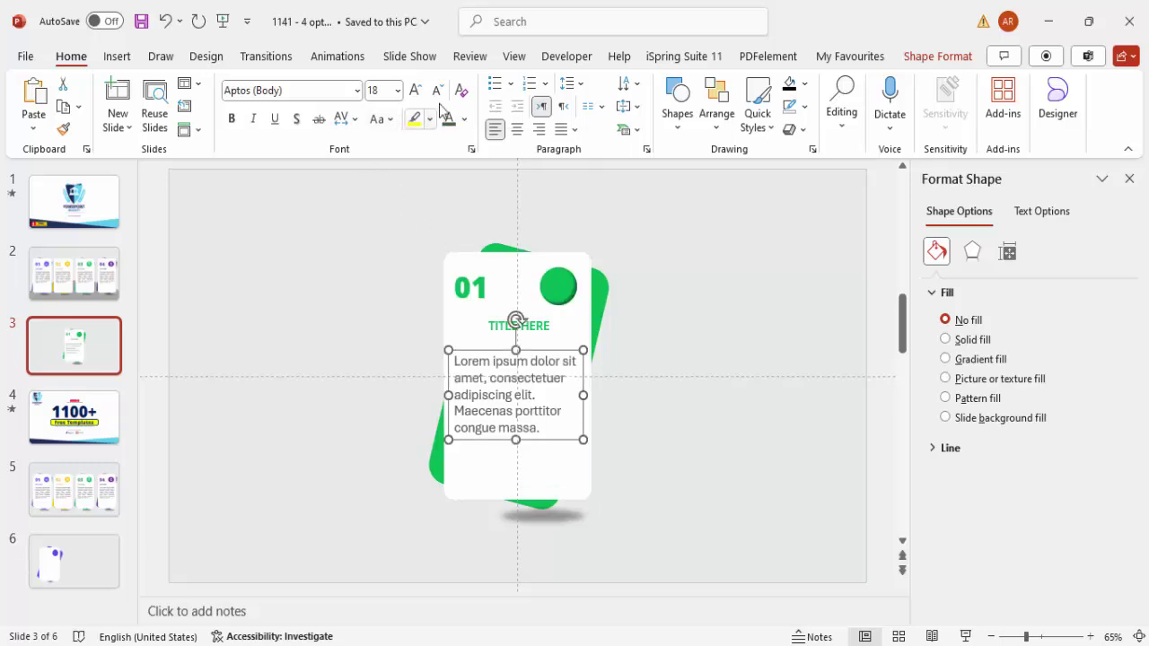